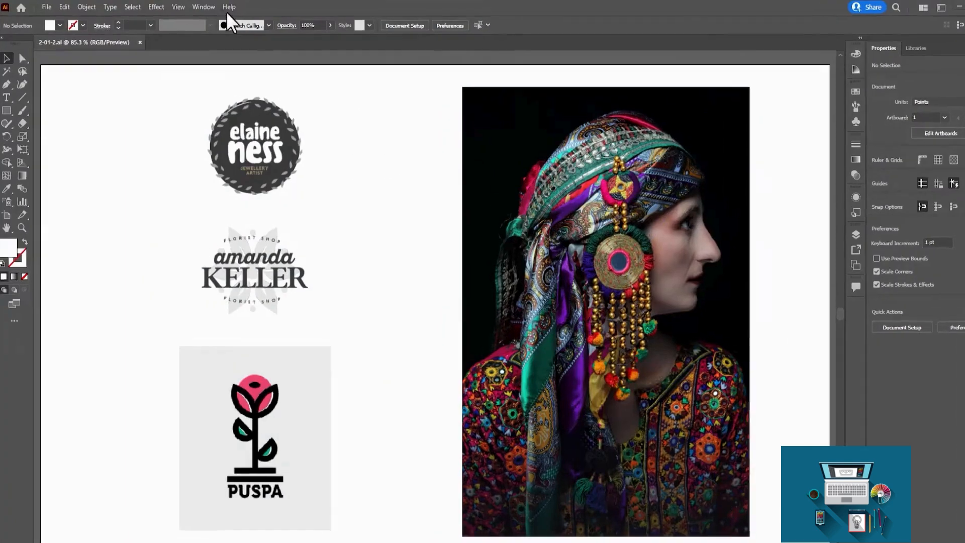
pyautogui.click(203, 7)
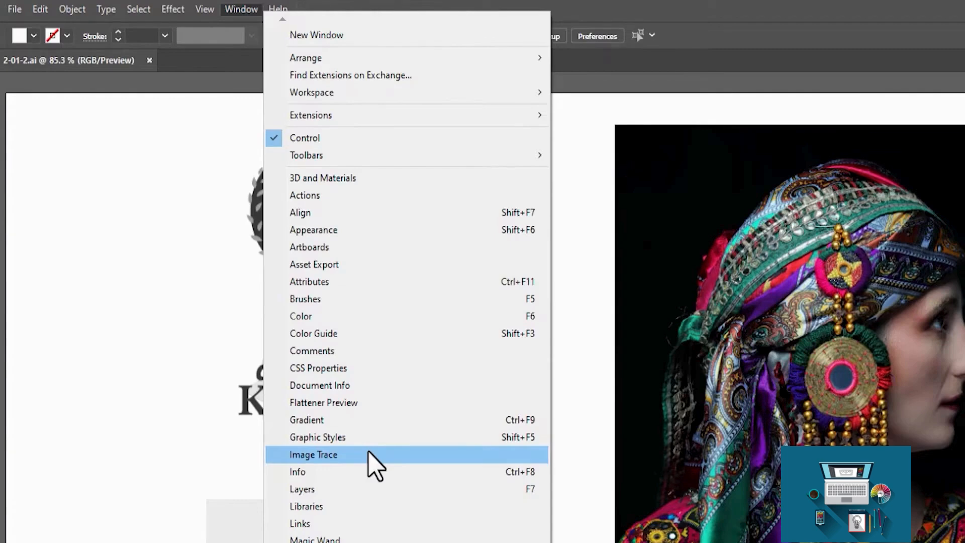
pyautogui.click(125, 270)
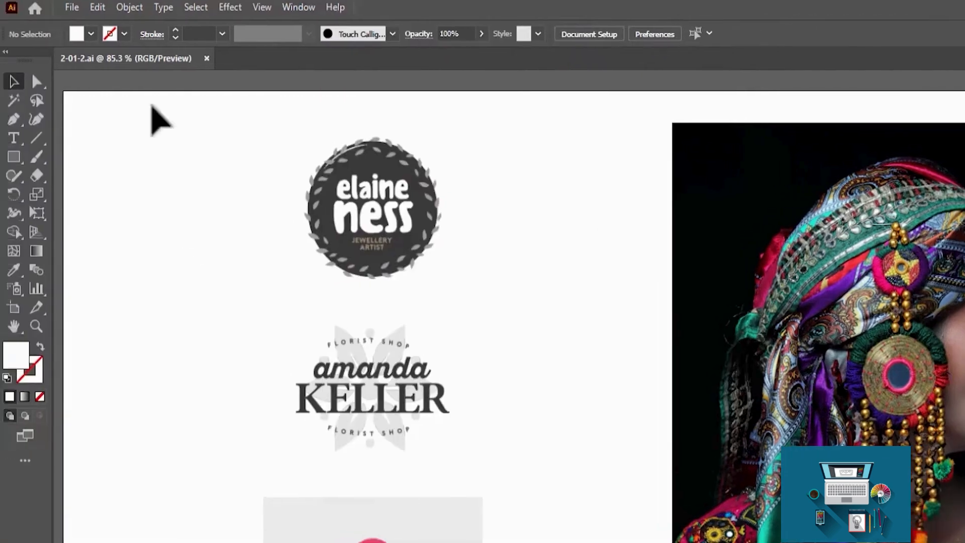
pyautogui.click(124, 4)
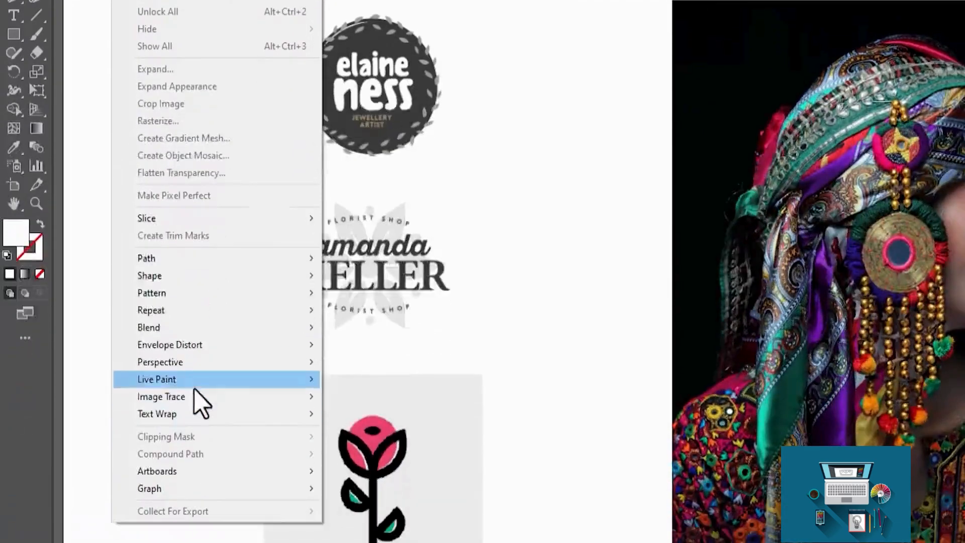
pyautogui.moveTo(196, 522)
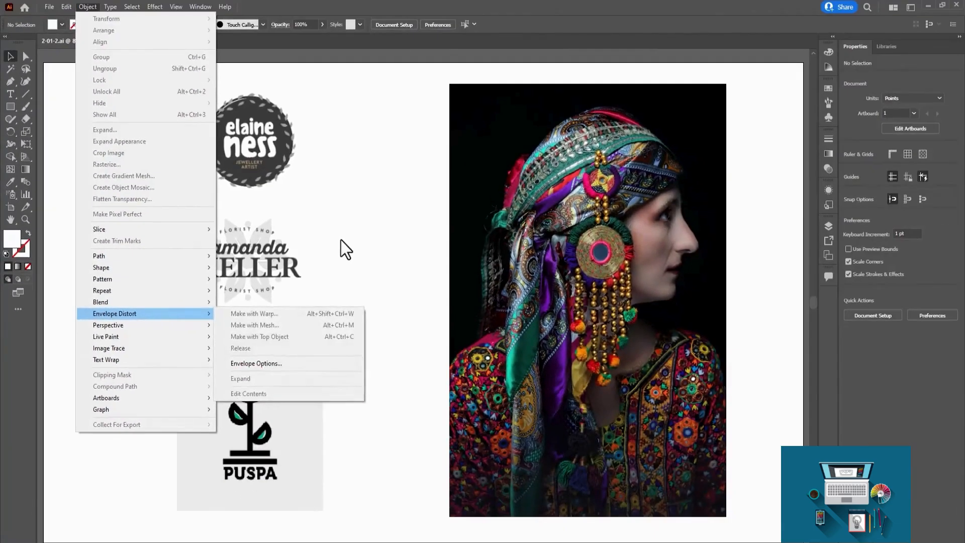
pyautogui.click(509, 233)
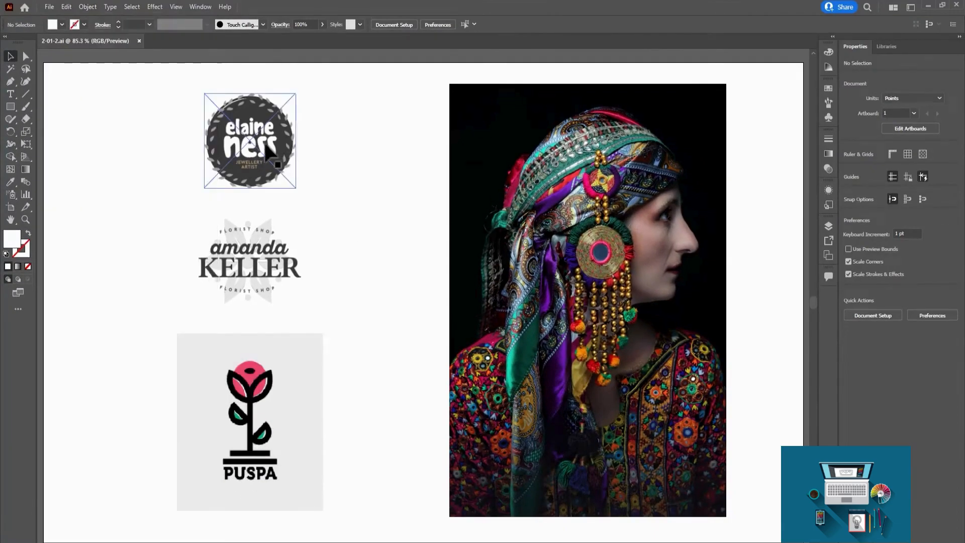
pyautogui.click(265, 145)
pyautogui.click(334, 145)
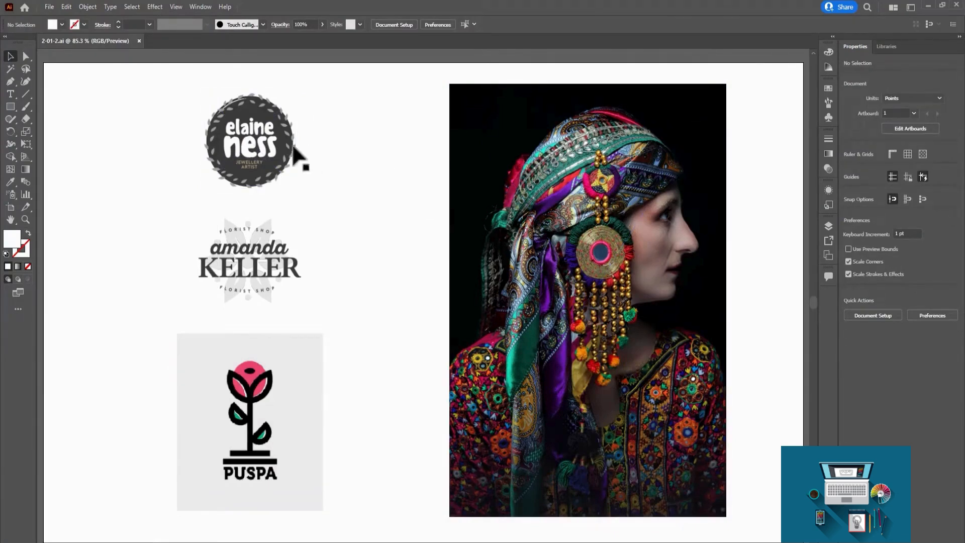
# Trace the round jewellery artist logo with Image Trace using the default settings.
pyautogui.click(294, 157)
pyautogui.hotkey('ctrl', '=')
pyautogui.hotkey('ctrl', '=')
pyautogui.hotkey('ctrl', '=')
pyautogui.hotkey('ctrl', '=')
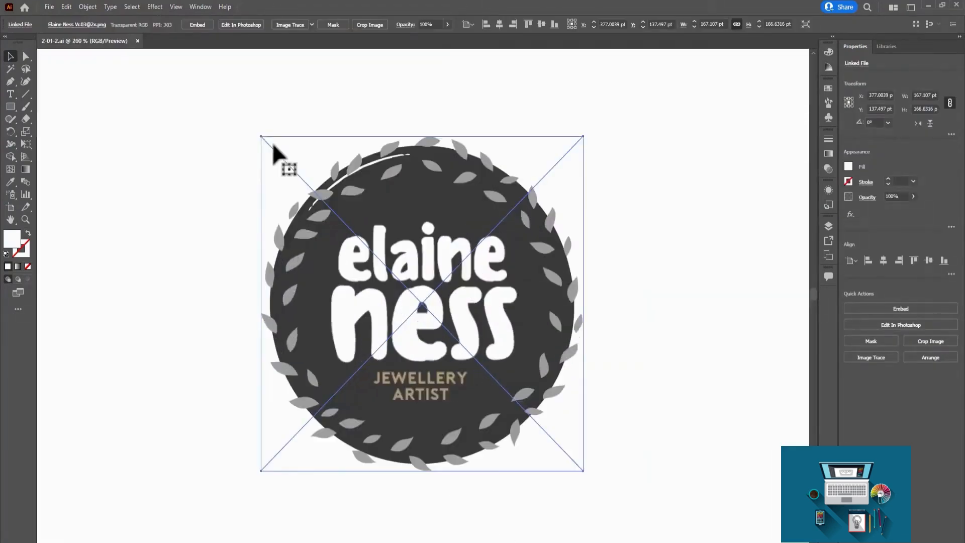
pyautogui.click(623, 206)
pyautogui.click(462, 232)
pyautogui.click(88, 7)
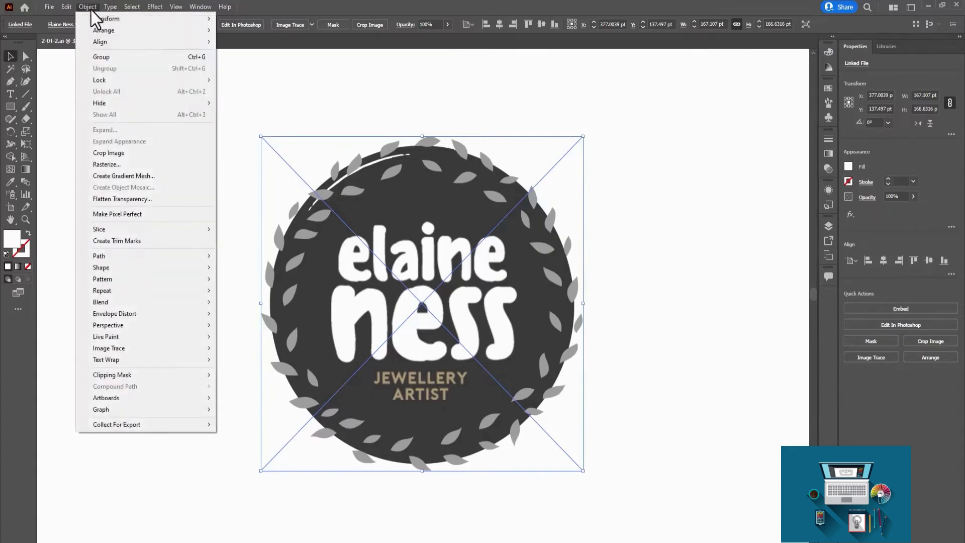
pyautogui.moveTo(144, 349)
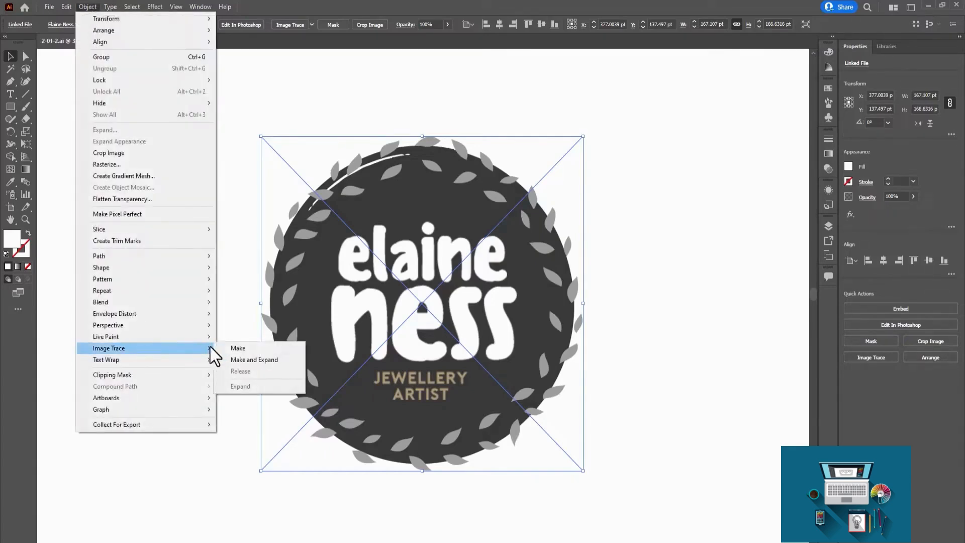
pyautogui.click(241, 347)
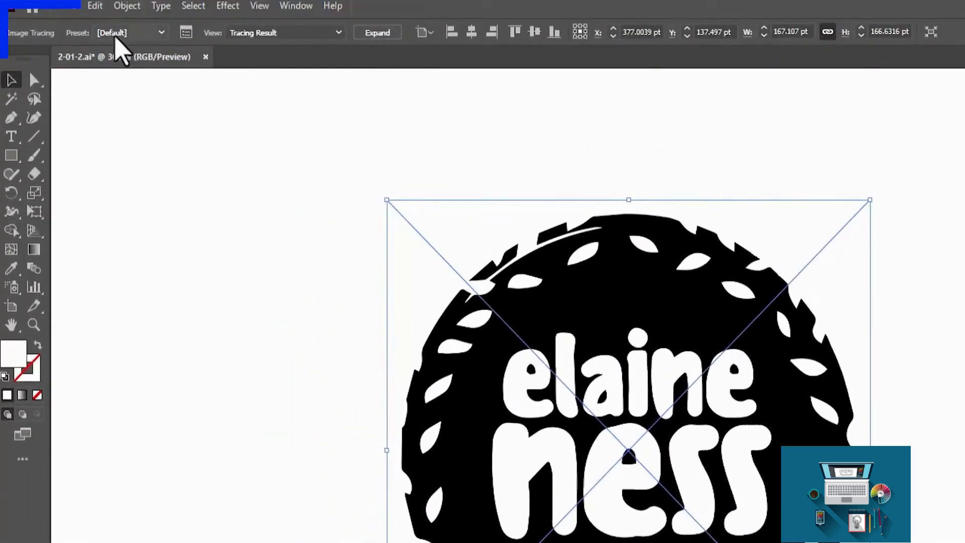
# Show the detailed Image Trace settings and apply the 16 Colors preset to the jewellery logo.
pyautogui.click(186, 33)
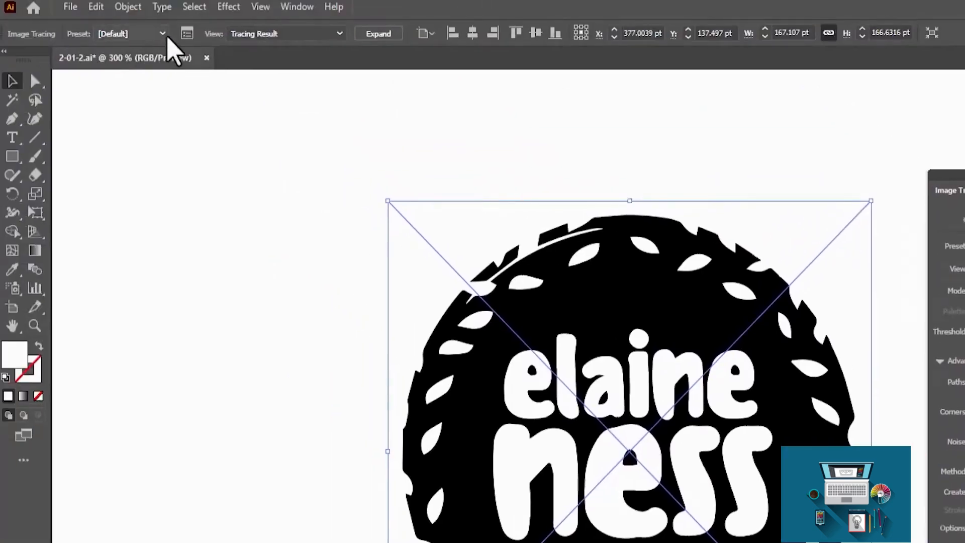
pyautogui.click(160, 34)
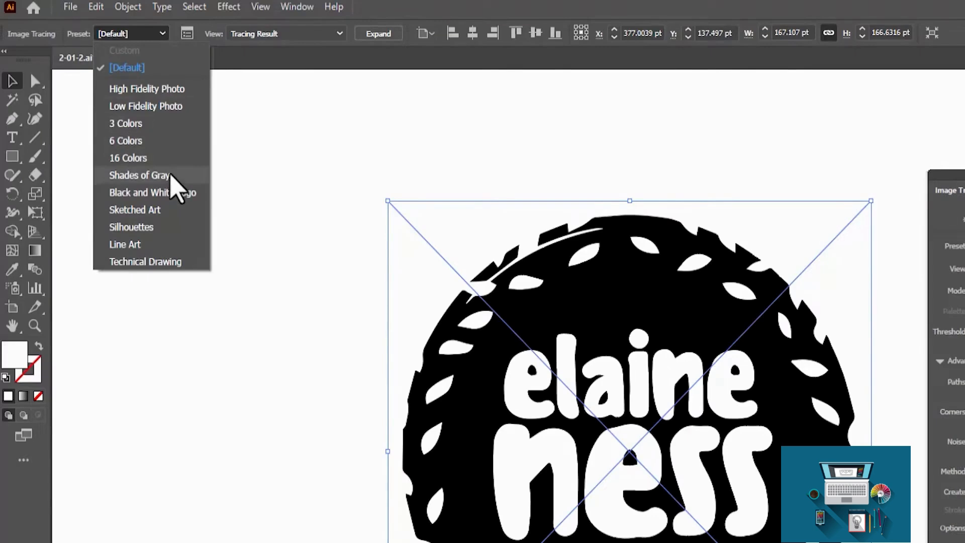
pyautogui.click(171, 157)
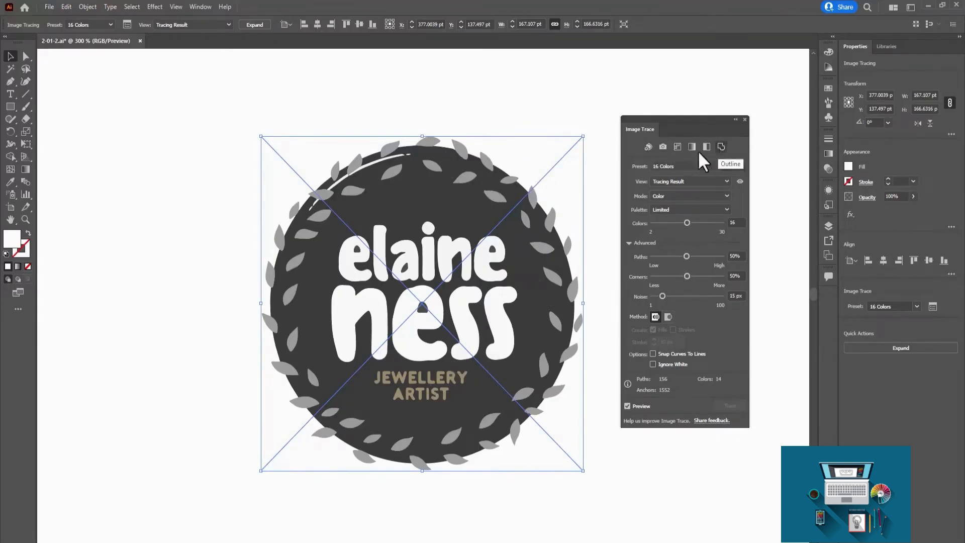
# Compare the Auto-Color, High Color, Low Color, Grayscale, Black & White and Outline presets on the jewellery logo, and end with Auto-Color.
pyautogui.click(648, 147)
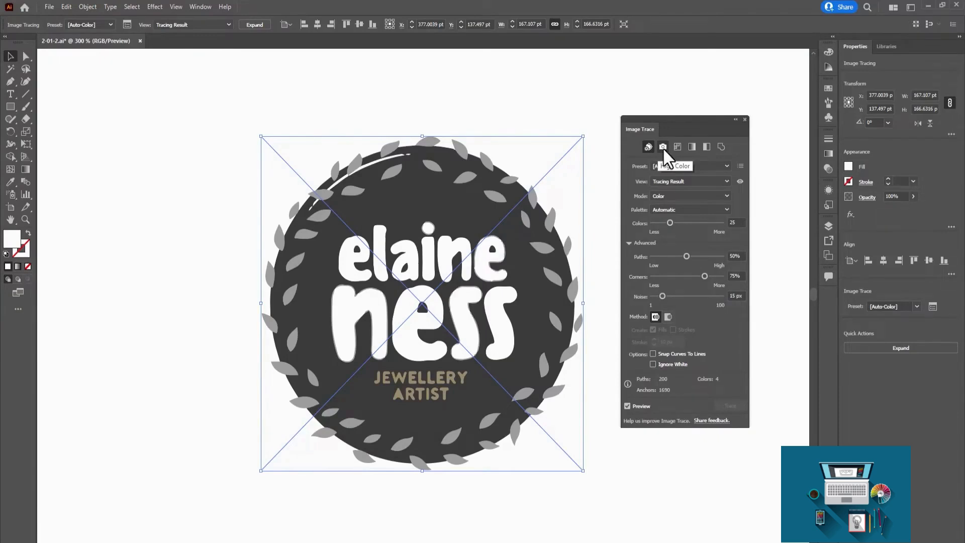
pyautogui.click(662, 147)
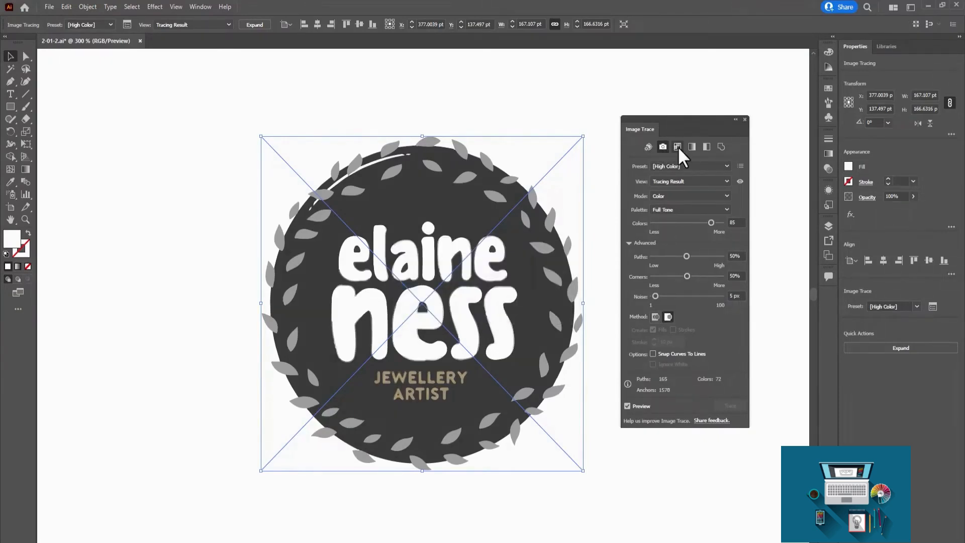
pyautogui.click(677, 146)
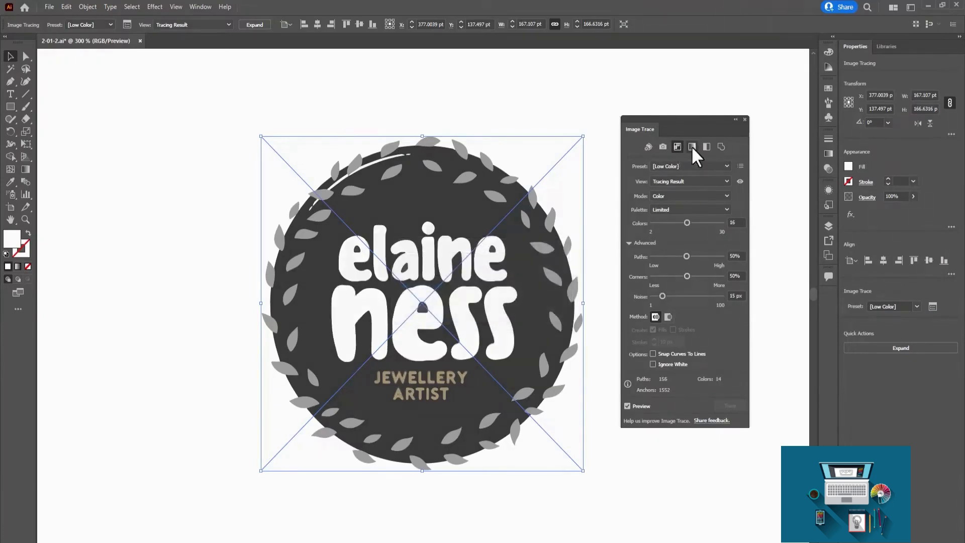
pyautogui.click(691, 147)
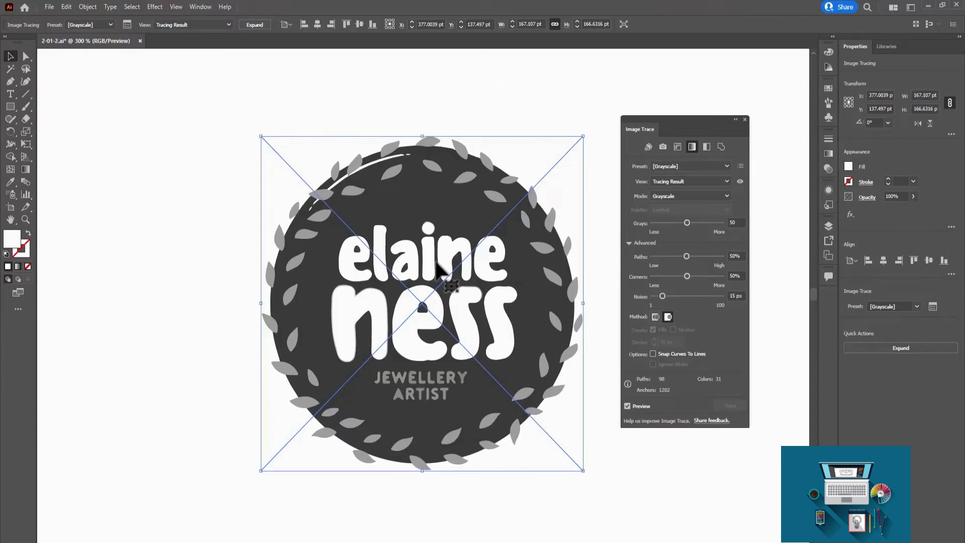
pyautogui.click(707, 146)
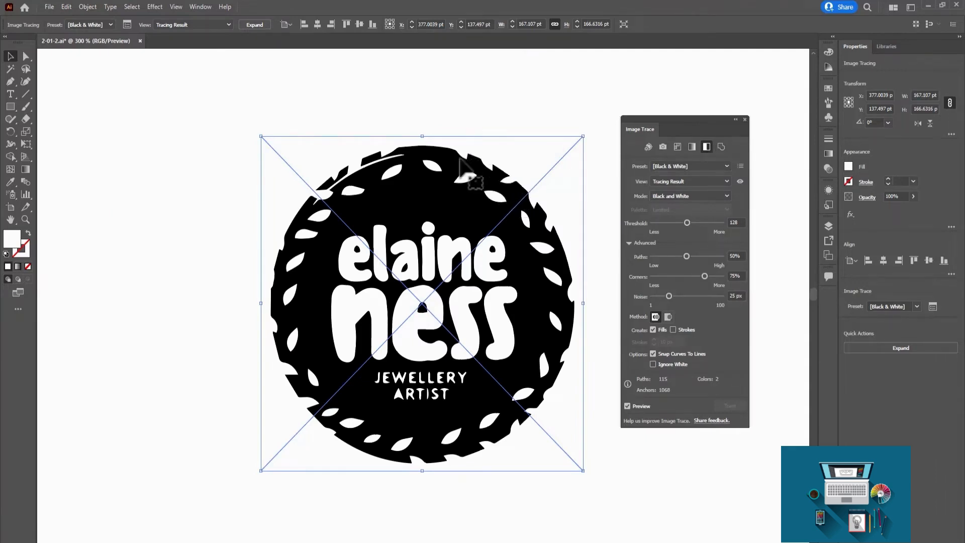
pyautogui.click(721, 147)
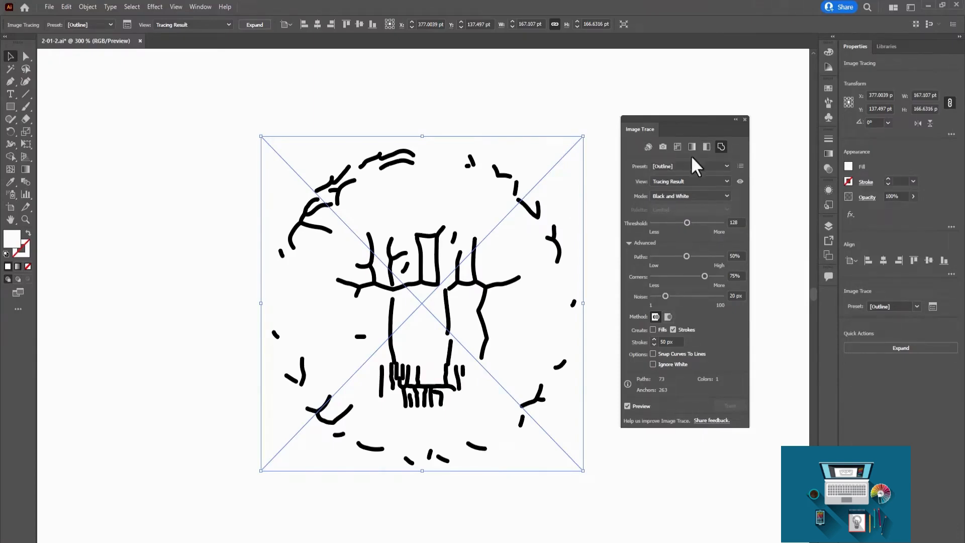
pyautogui.click(648, 147)
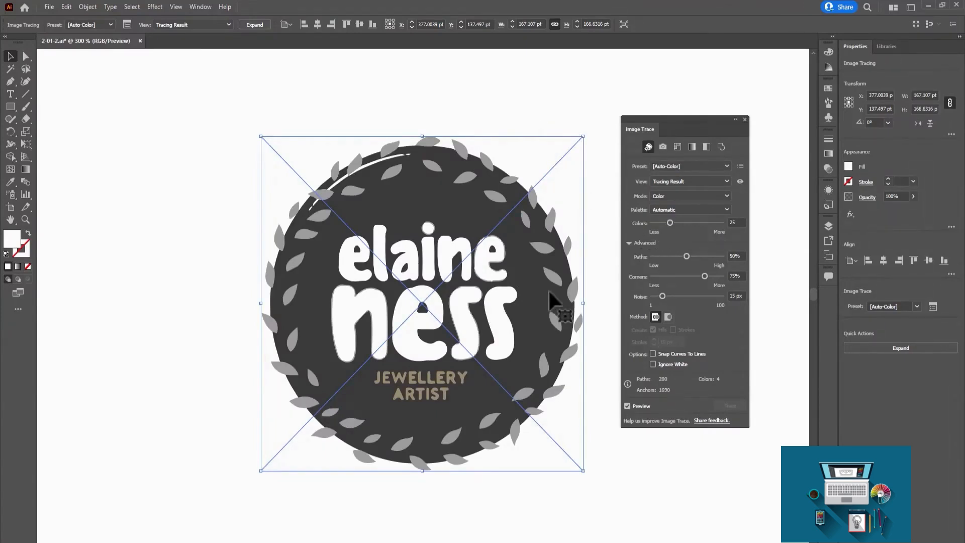
# Trace the florist shop logo below the jewellery logo with the Black and White Logo preset.
pyautogui.hotkey('ctrl', '-')
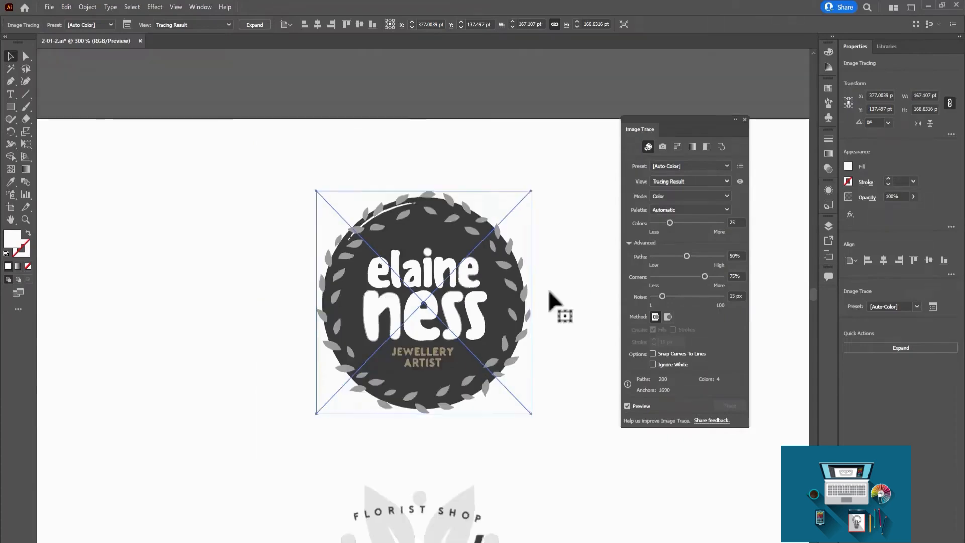
pyautogui.moveTo(547, 317); pyautogui.dragTo(560, 189)
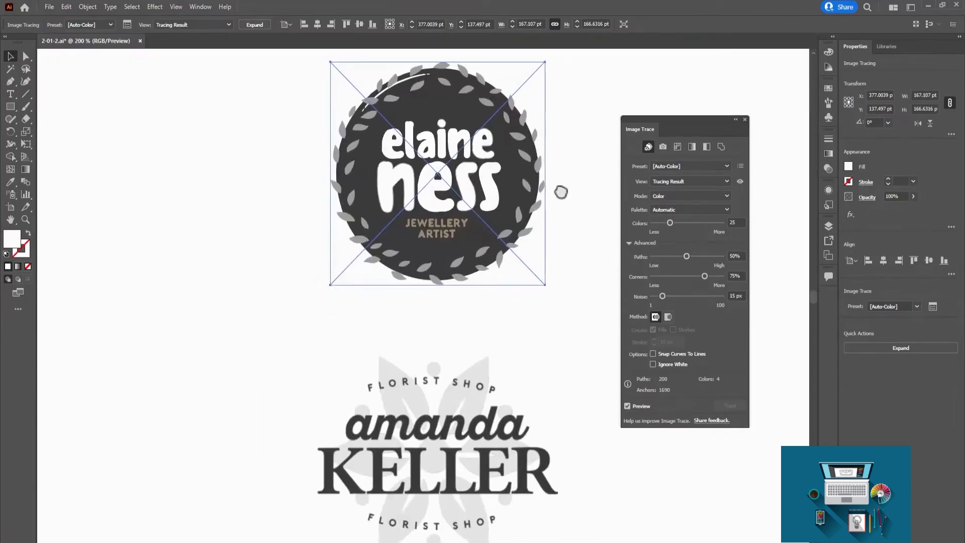
pyautogui.moveTo(531, 399)
pyautogui.mouseDown()
pyautogui.moveTo(518, 217)
pyautogui.moveTo(493, 123)
pyautogui.mouseUp()
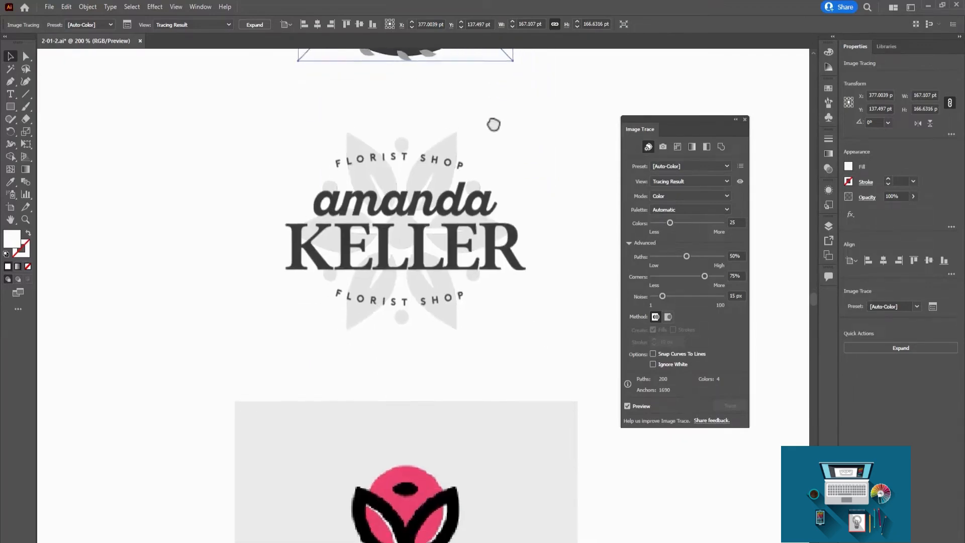
pyautogui.click(405, 221)
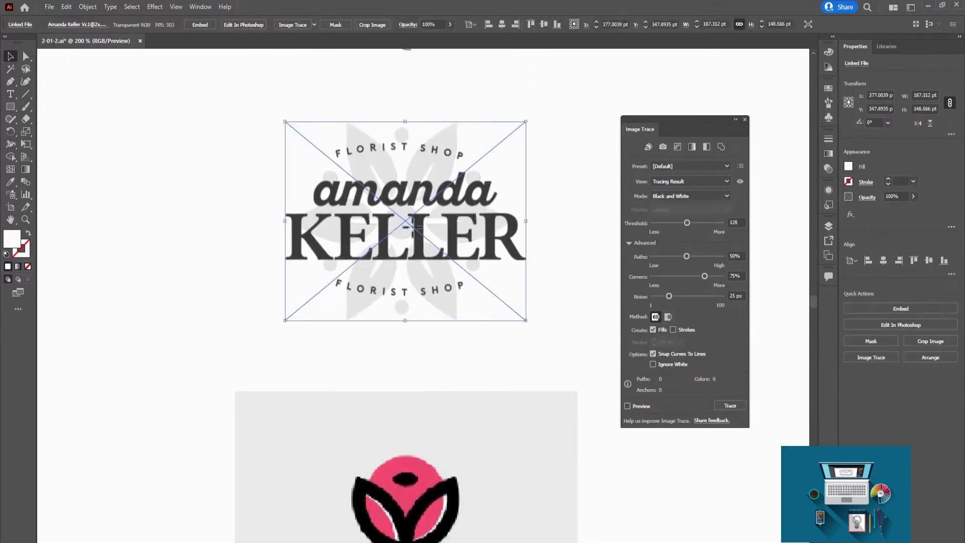
pyautogui.hotkey('ctrl', '+')
pyautogui.moveTo(475, 279); pyautogui.dragTo(448, 232)
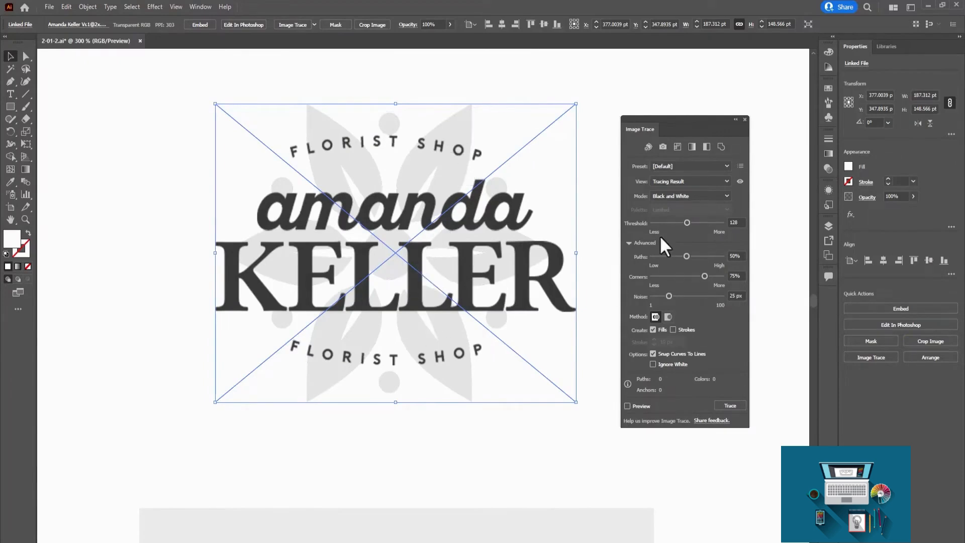
pyautogui.click(703, 162)
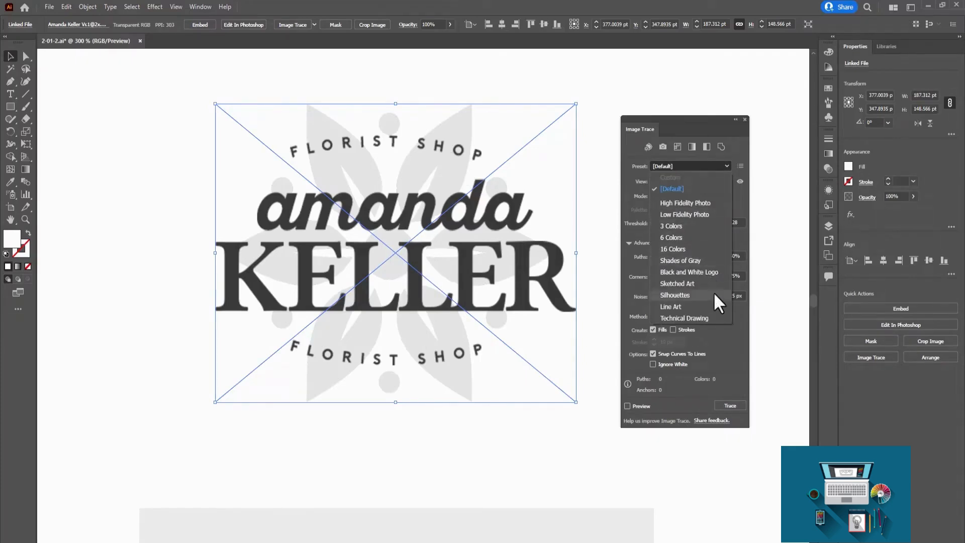
pyautogui.click(713, 273)
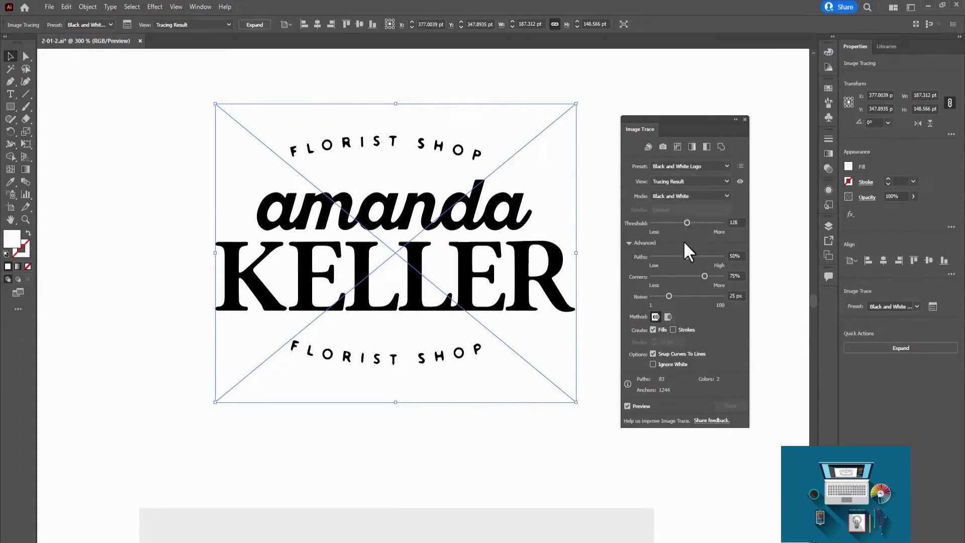
pyautogui.click(740, 167)
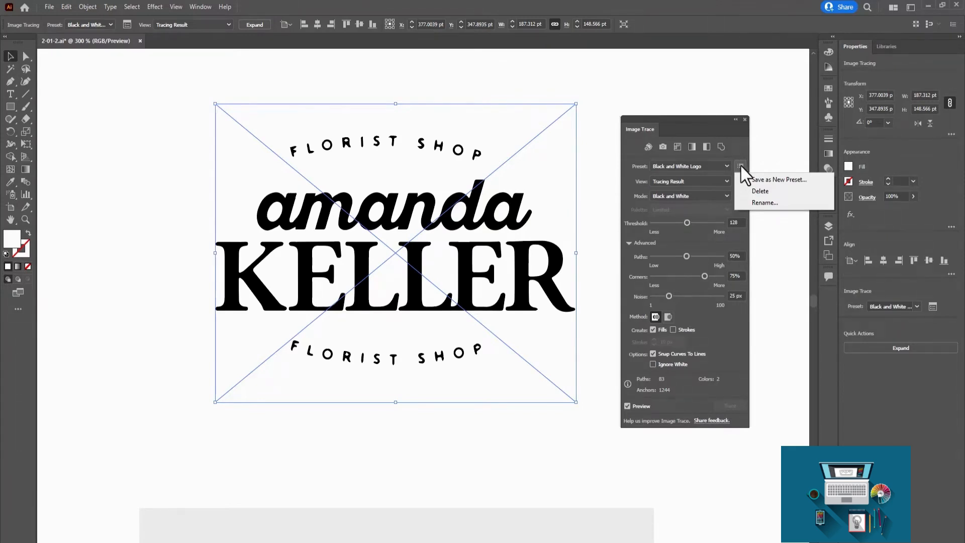
pyautogui.click(740, 165)
pyautogui.click(740, 165)
pyautogui.click(740, 164)
# Compare the Tracing Result with Outlines, Outlines, Source Image and Outlines with Source Image views on the florist logo.
pyautogui.click(721, 182)
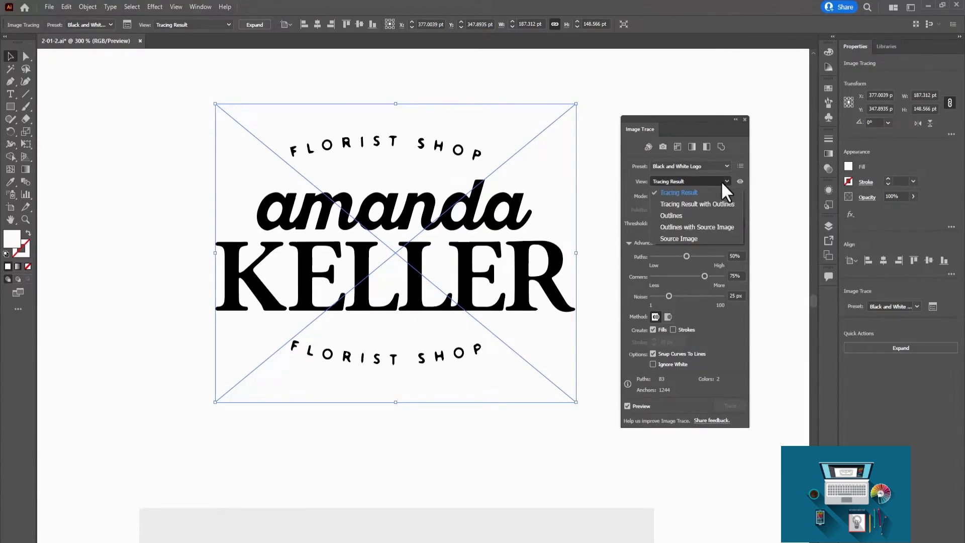
pyautogui.click(698, 205)
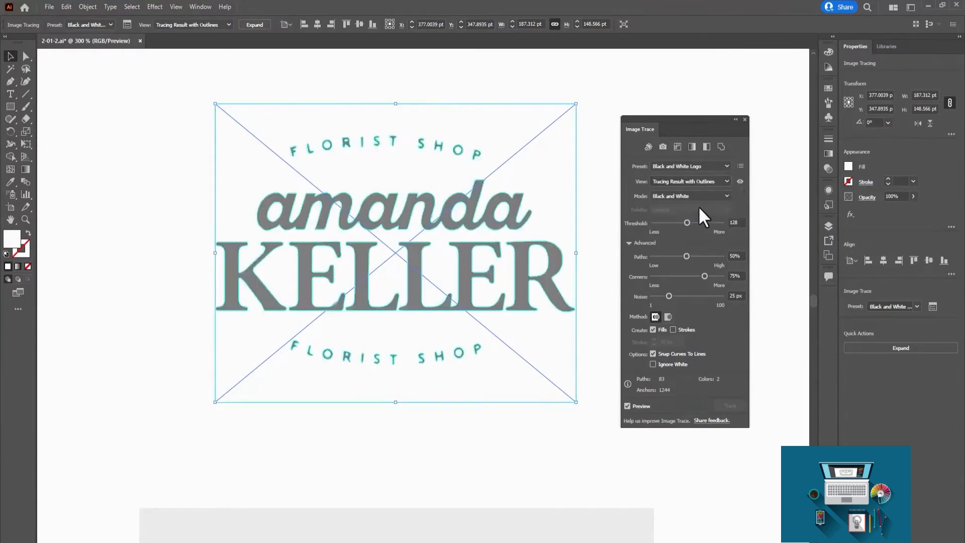
pyautogui.click(701, 194)
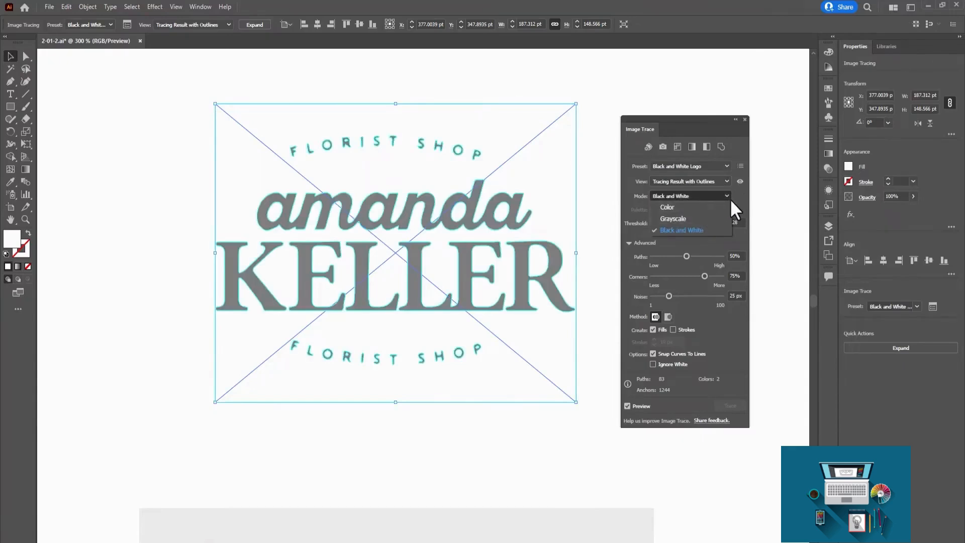
pyautogui.click(724, 194)
pyautogui.click(710, 179)
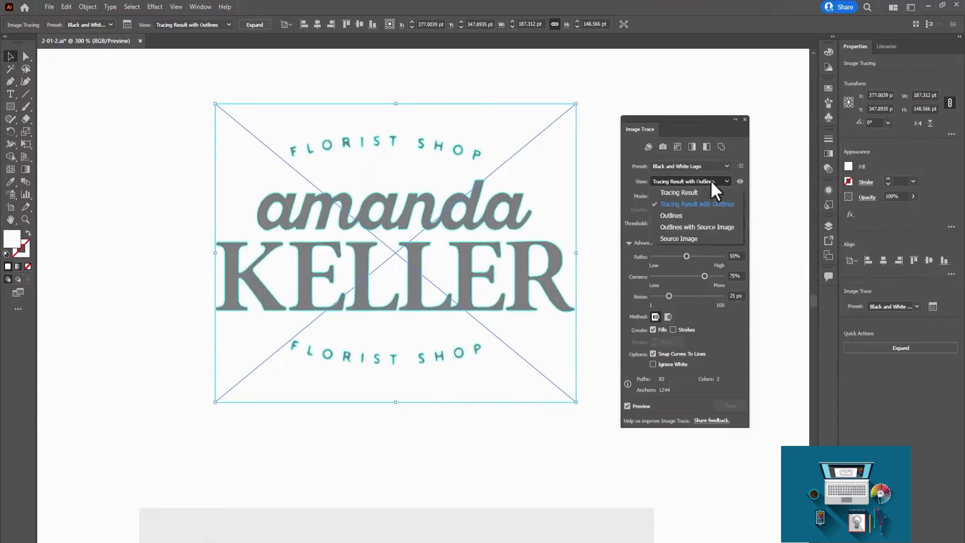
pyautogui.click(701, 214)
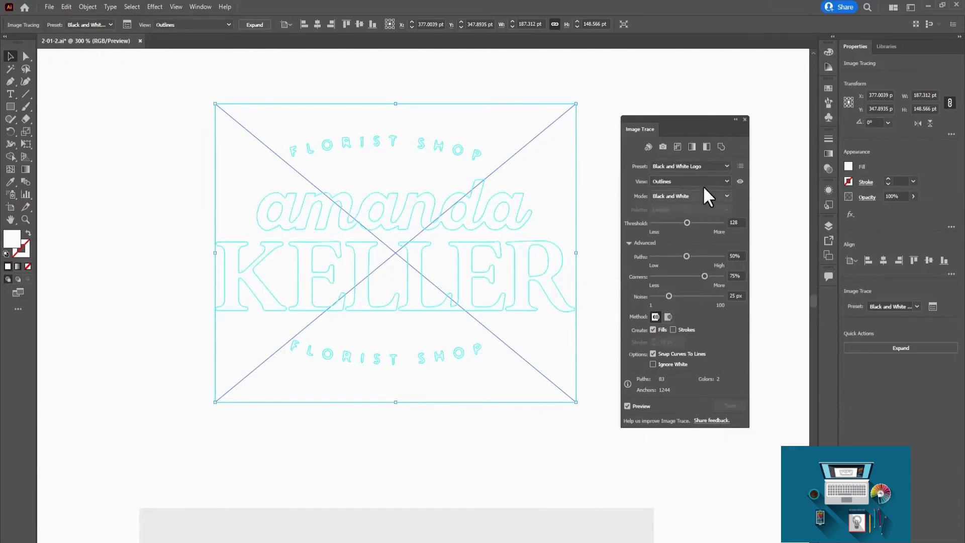
pyautogui.click(704, 178)
pyautogui.click(697, 235)
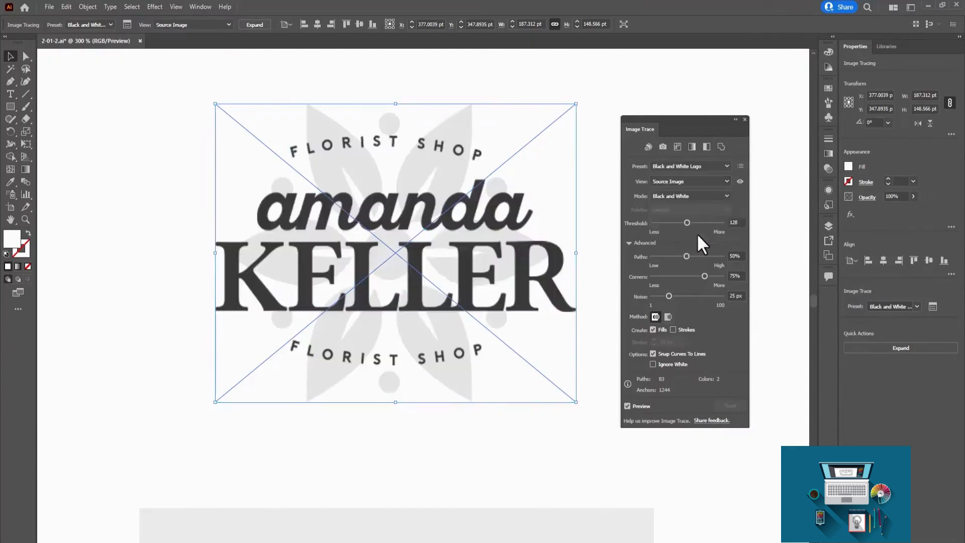
pyautogui.click(702, 180)
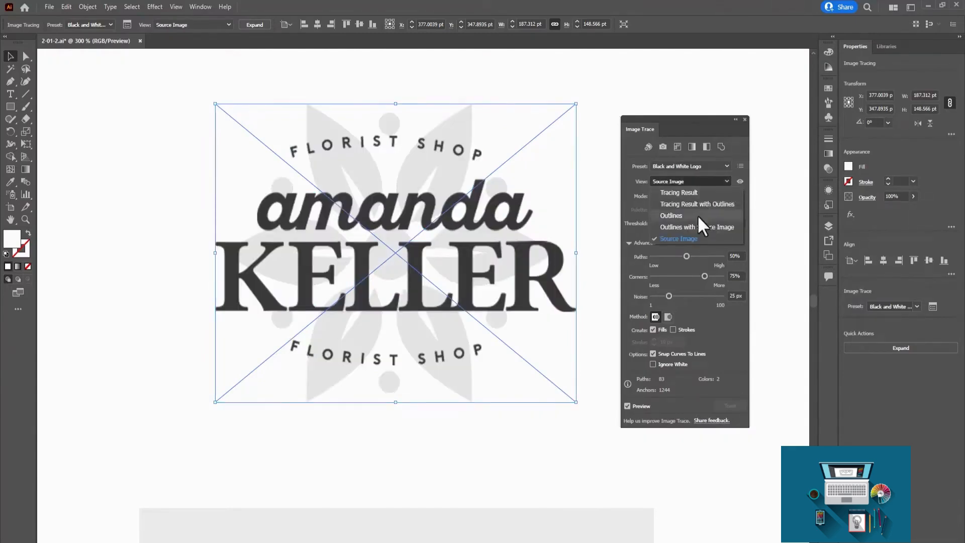
pyautogui.click(696, 225)
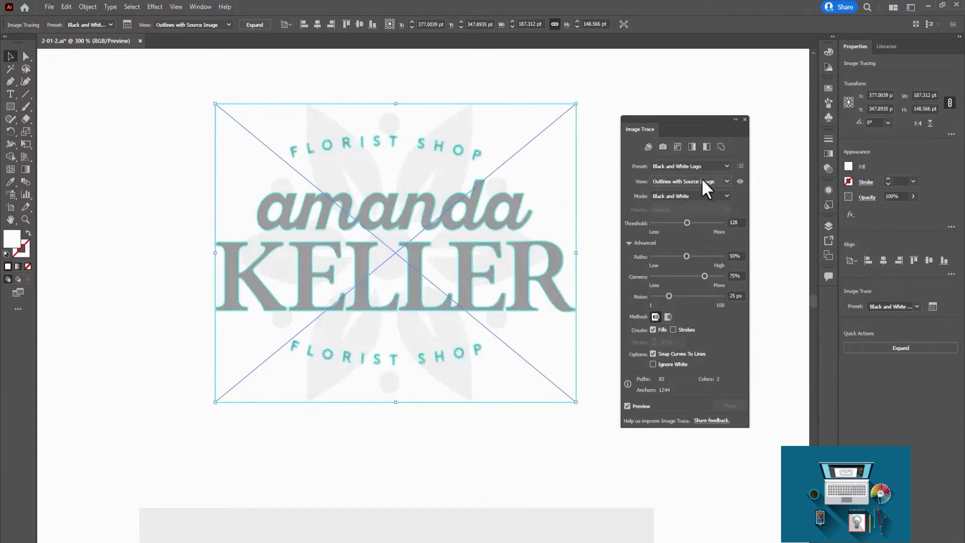
# Try the Color mode on the florist logo's tracing, and return to Black and White with the Tracing Result view.
pyautogui.click(707, 195)
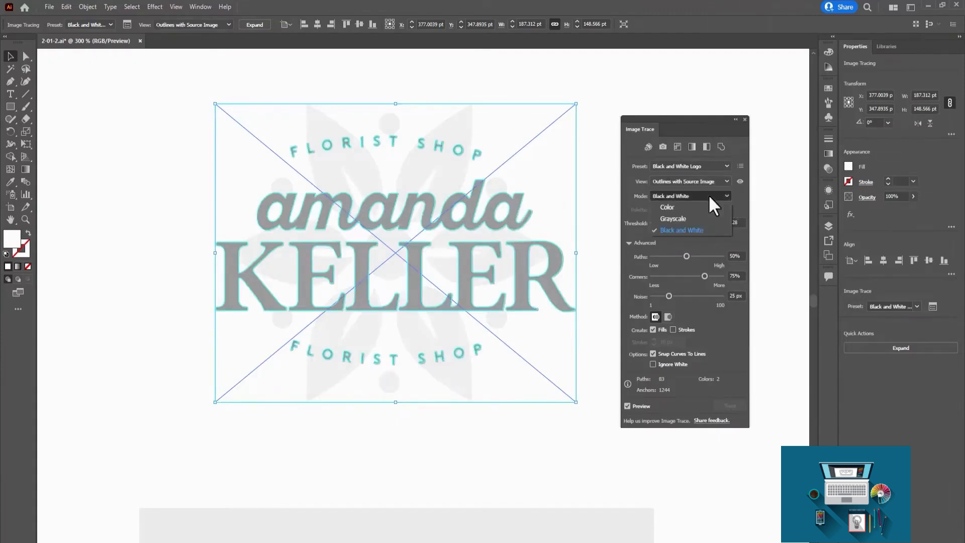
pyautogui.click(698, 204)
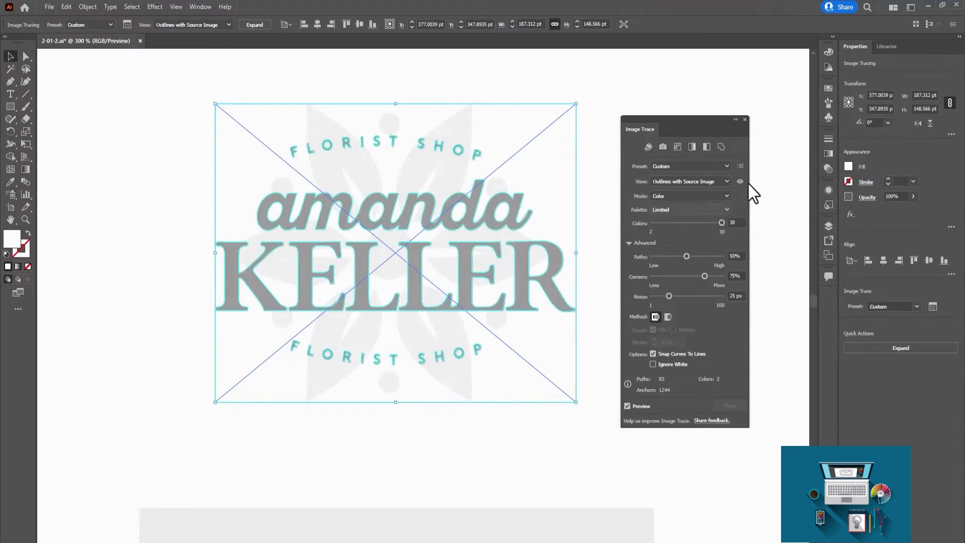
pyautogui.click(706, 196)
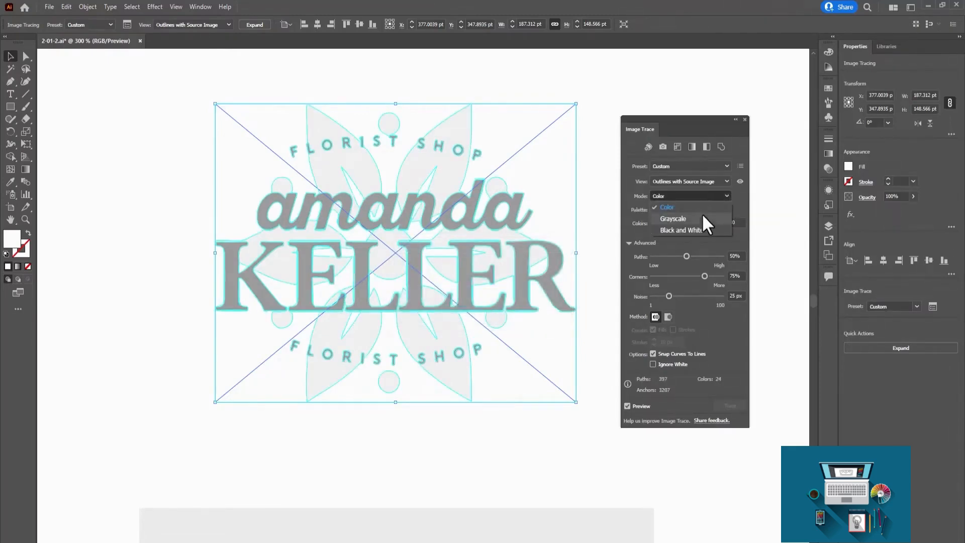
pyautogui.click(701, 227)
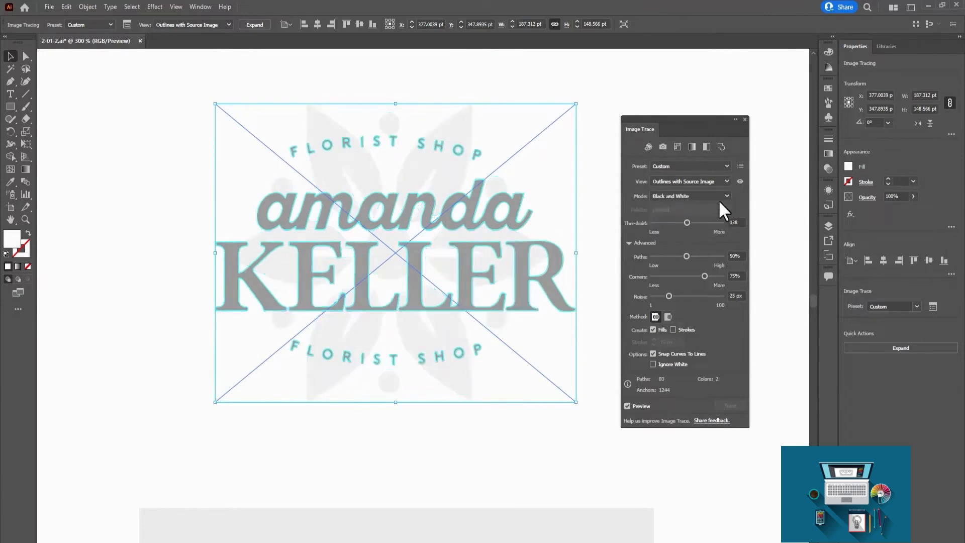
pyautogui.click(693, 180)
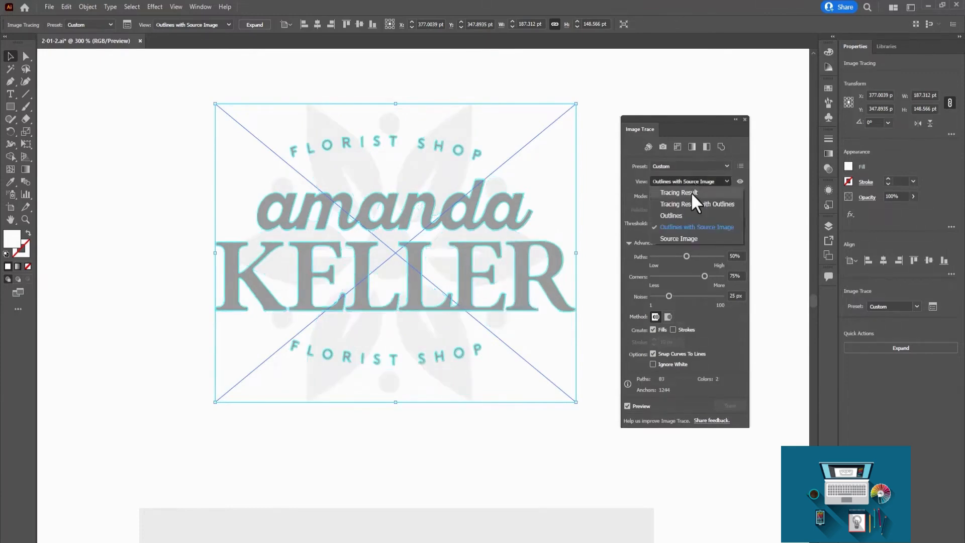
pyautogui.click(691, 192)
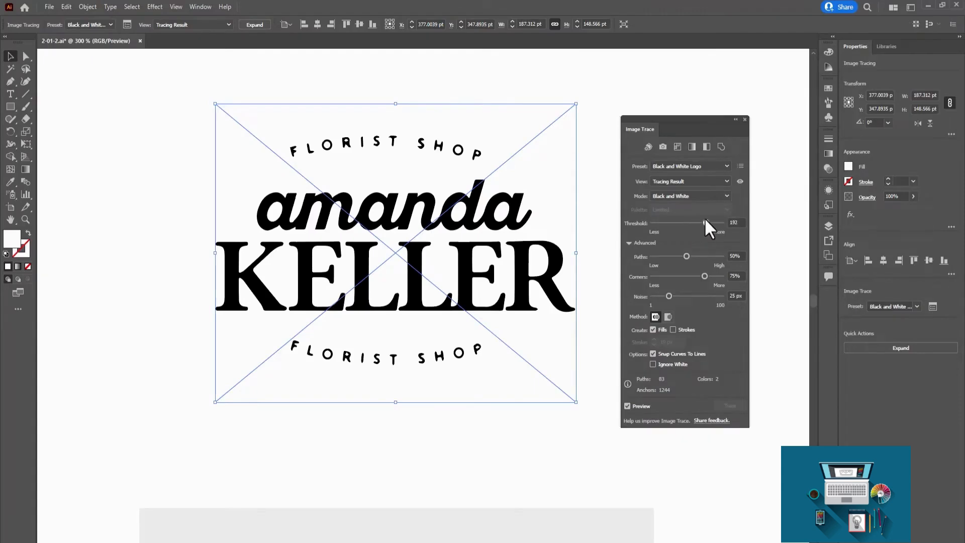
# Try threshold values of 238 and 232 on the black-and-white florist logo tracing, and end at 129.
pyautogui.moveTo(704, 218); pyautogui.dragTo(707, 218)
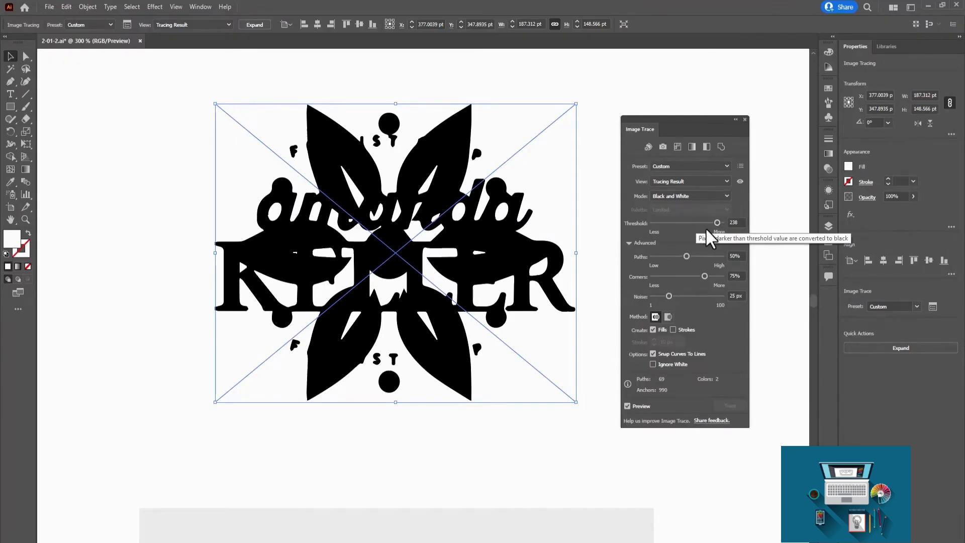
pyautogui.moveTo(716, 223)
pyautogui.mouseDown()
pyautogui.moveTo(669, 222)
pyautogui.moveTo(708, 222)
pyautogui.mouseUp()
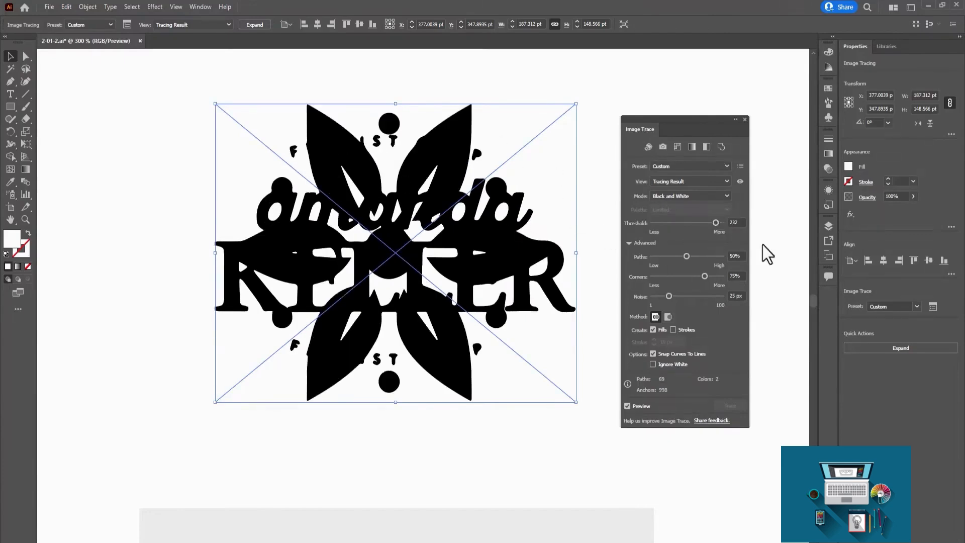
pyautogui.moveTo(716, 222); pyautogui.dragTo(705, 222)
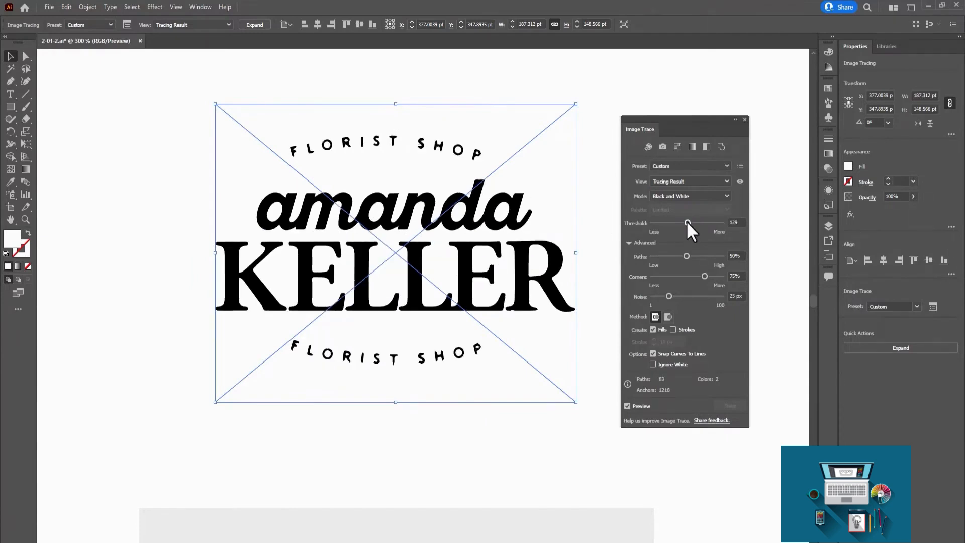
# Apply the 3 Colors preset to the florist logo's tracing and set its corners value to 33%.
pyautogui.click(709, 180)
pyautogui.click(708, 166)
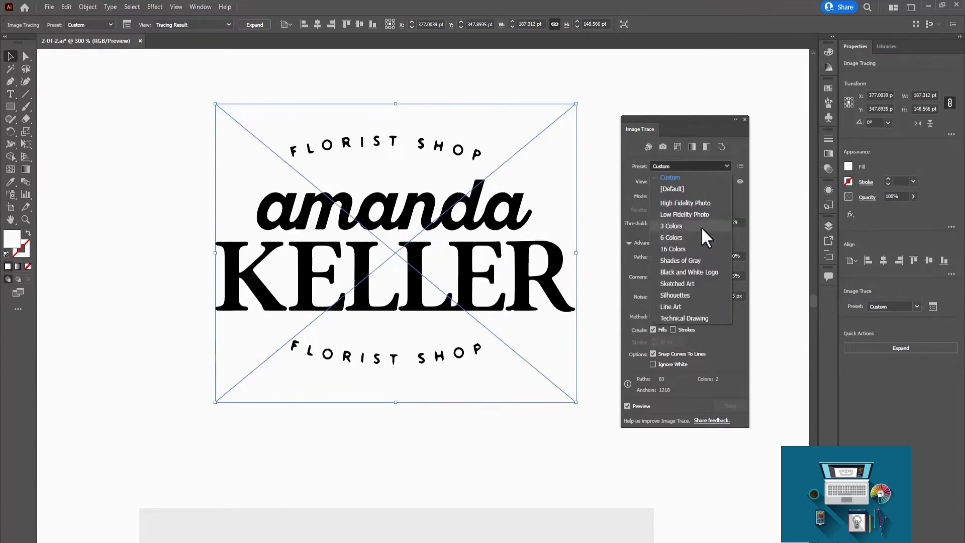
pyautogui.click(701, 226)
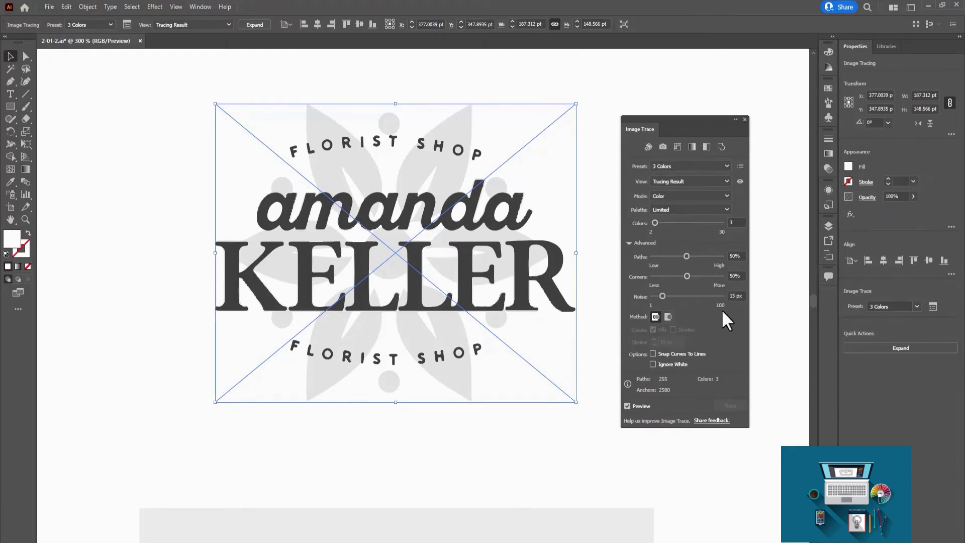
pyautogui.moveTo(691, 277); pyautogui.dragTo(695, 278)
pyautogui.click(676, 277)
pyautogui.hotkey('ctrl', '-')
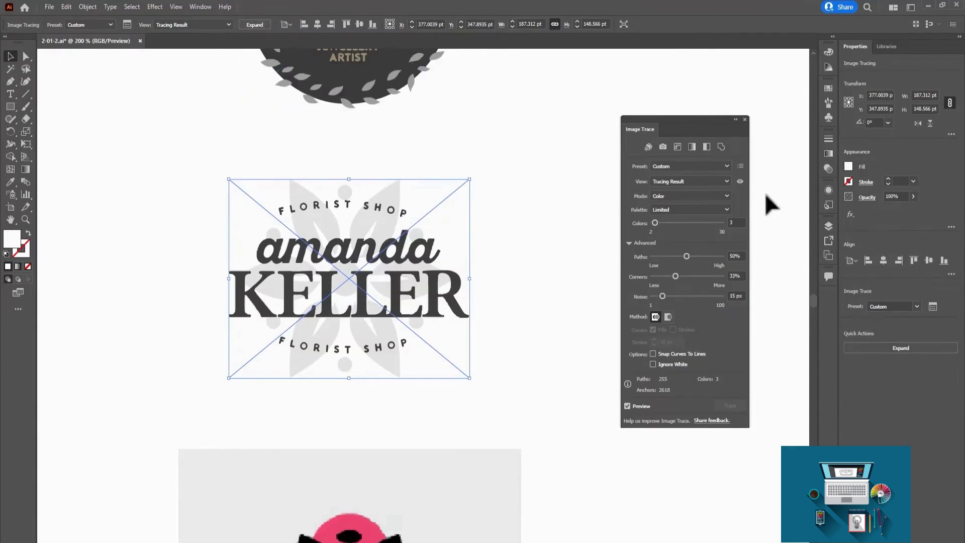
# Expand the florist logo's tracing into editable vector paths, and undo the expansion.
pyautogui.click(251, 24)
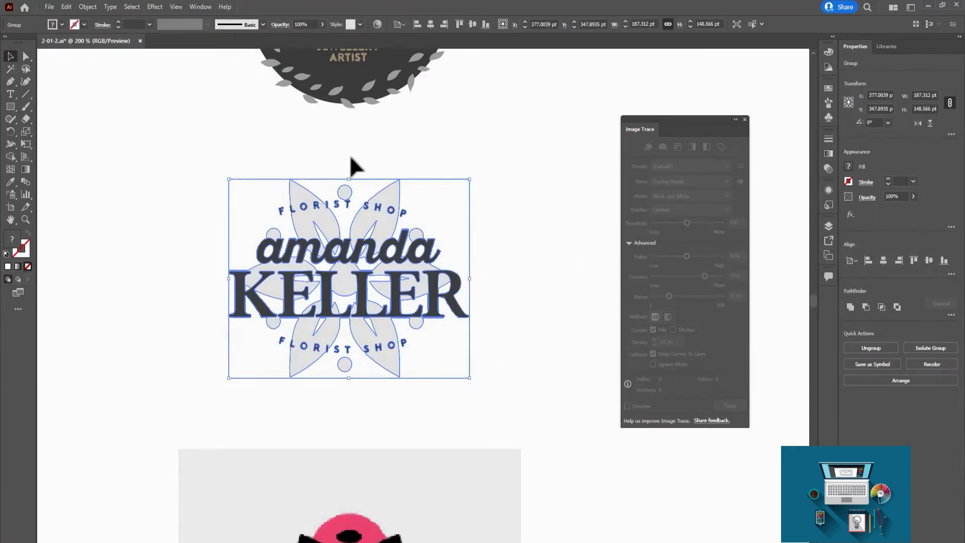
pyautogui.hotkey('ctrl', 'z')
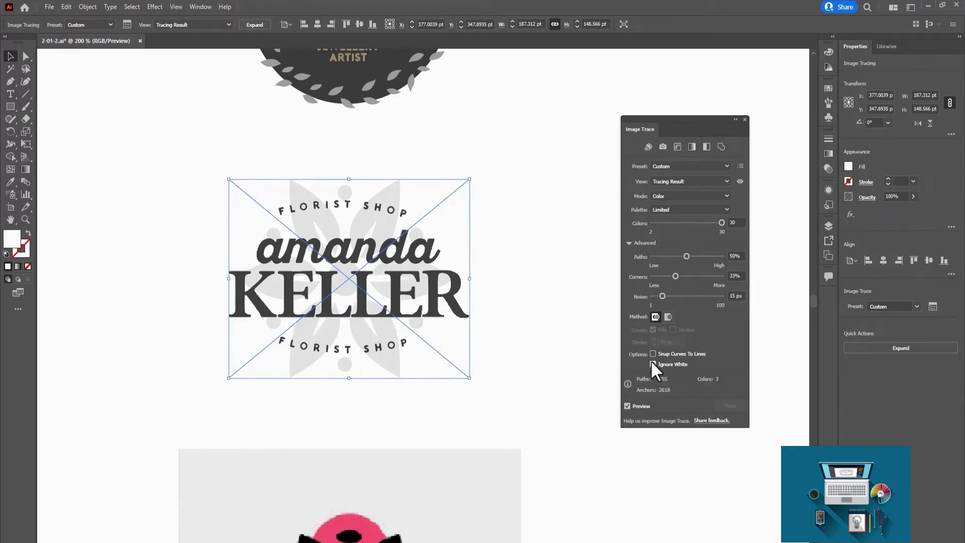
pyautogui.click(260, 27)
# Draw an olive-gold rectangle about 287 by 205 pt over the florist logo and send it to the back.
pyautogui.press('m')
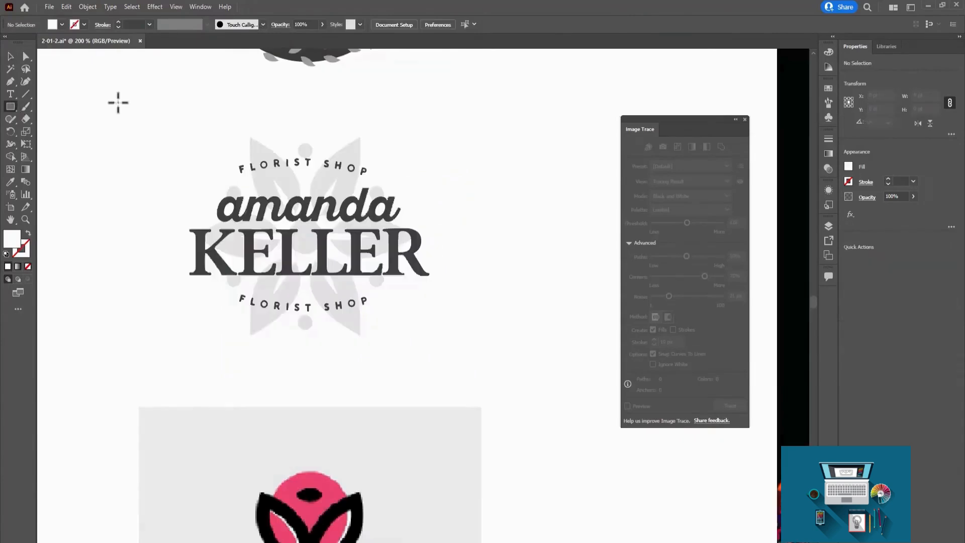
pyautogui.moveTo(115, 108); pyautogui.dragTo(484, 383)
pyautogui.doubleClick(12, 238)
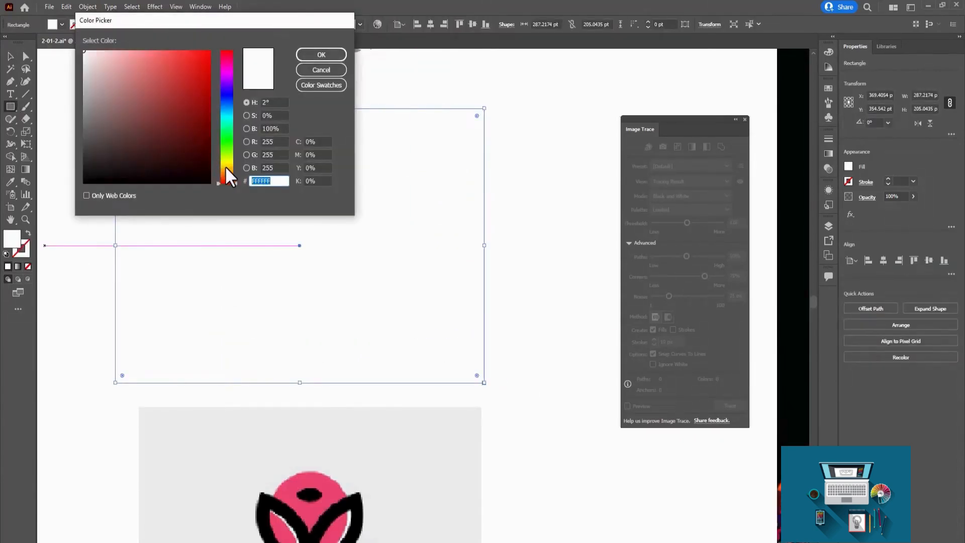
pyautogui.click(225, 167)
pyautogui.click(167, 100)
pyautogui.click(331, 56)
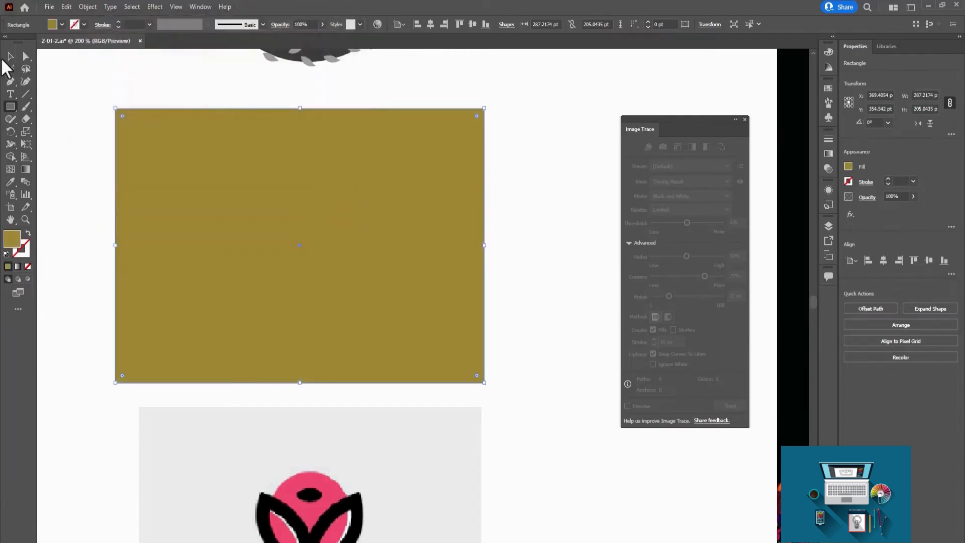
pyautogui.click(14, 54)
pyautogui.hotkey('ctrl', 'shift', '[')
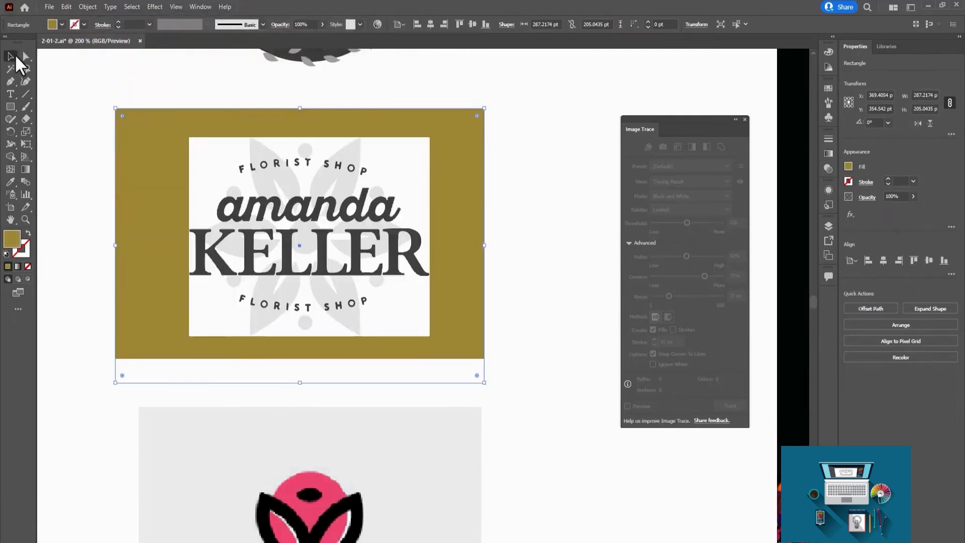
# Try the Ignore White option on the florist logo's tracing against the gold rectangle.
pyautogui.click(324, 196)
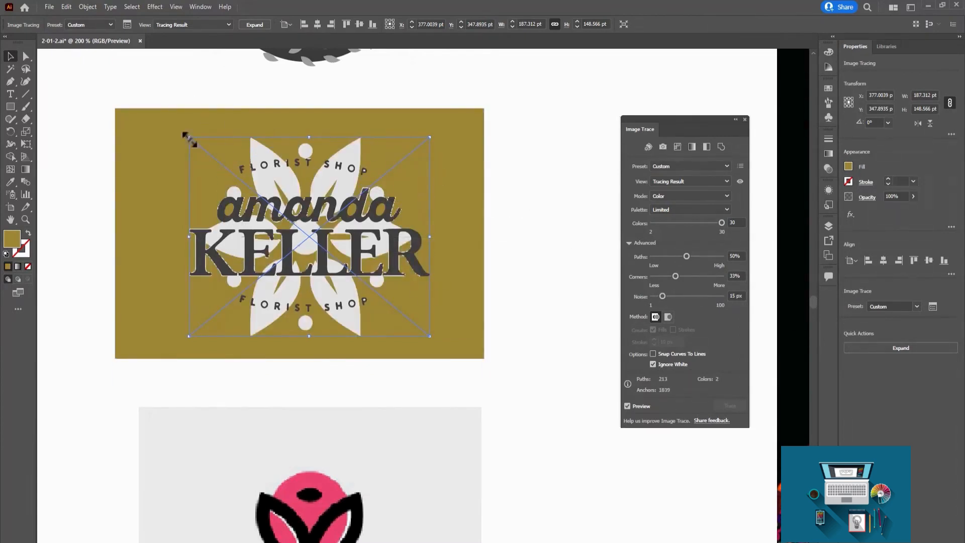
pyautogui.click(533, 227)
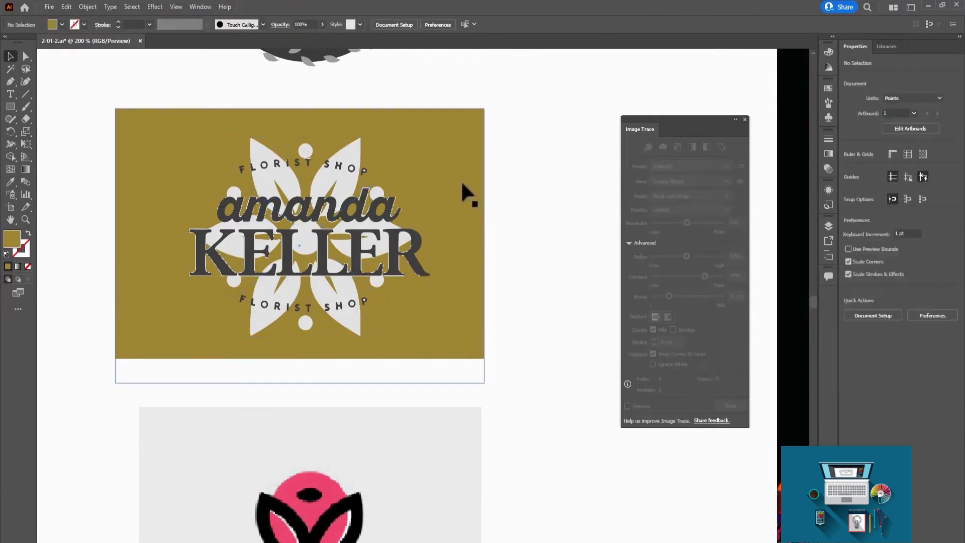
pyautogui.click(461, 180)
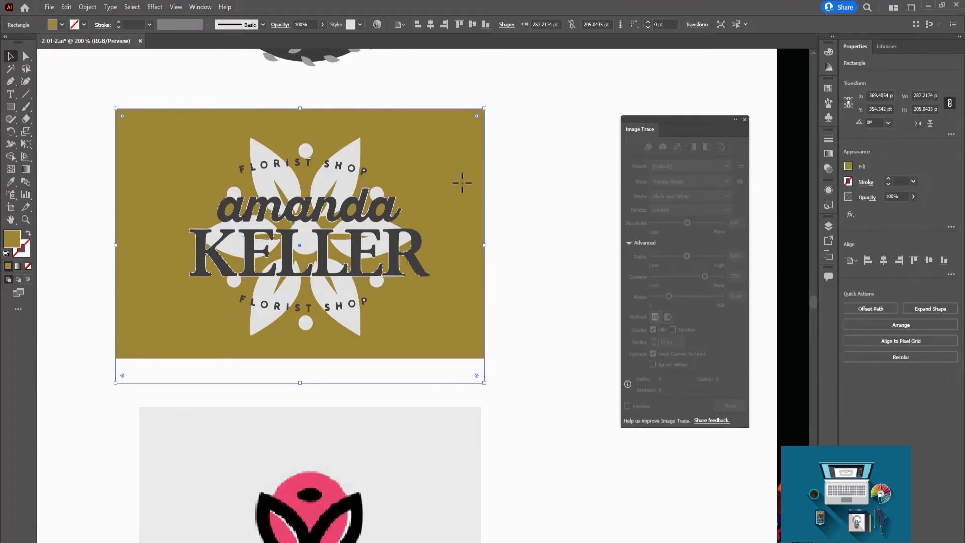
# Expand the florist logo's tracing with its white background and ungroup the resulting paths.
pyautogui.click(390, 203)
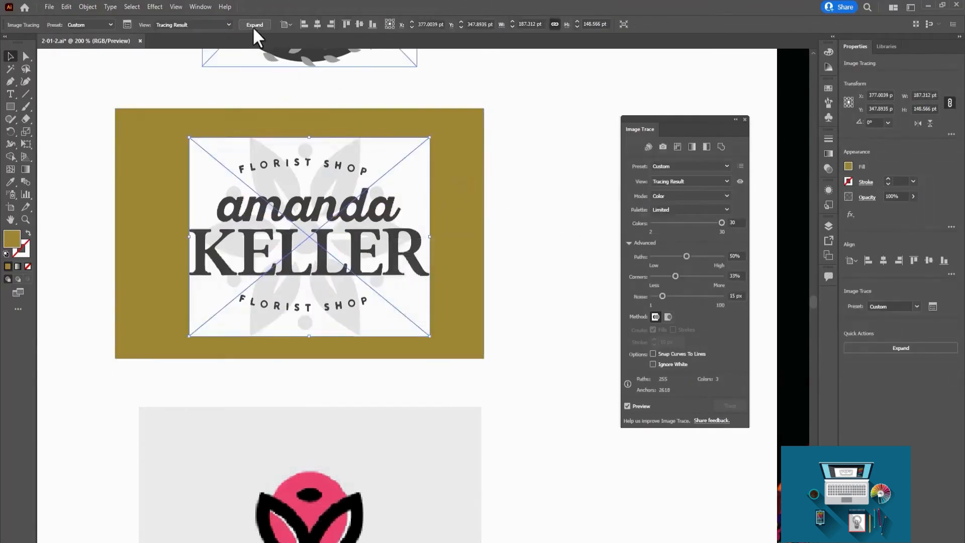
pyautogui.click(253, 27)
pyautogui.click(529, 176)
pyautogui.click(409, 173)
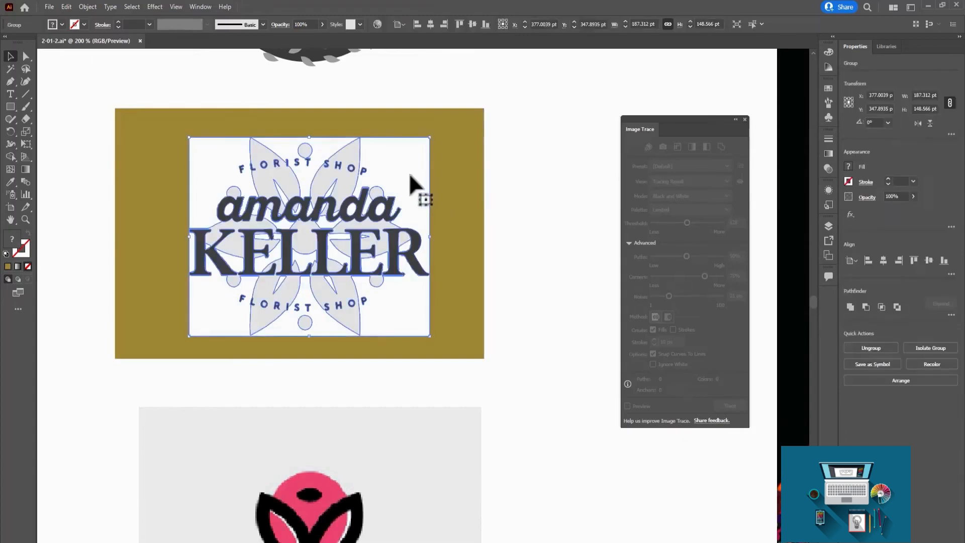
pyautogui.rightClick(409, 175)
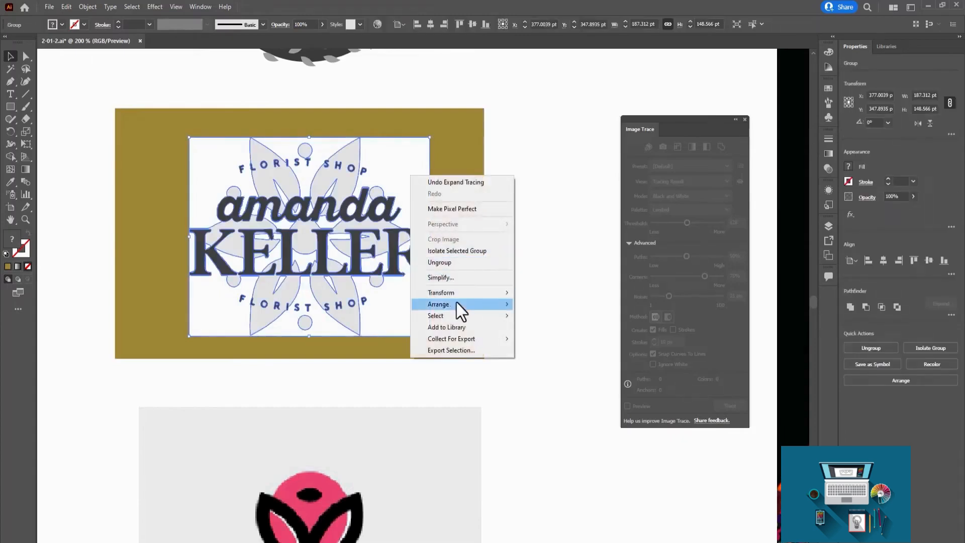
pyautogui.click(465, 266)
# Delete the white background shapes at the florist logo's upper right and upper left, and undo the upper-left deletion.
pyautogui.click(375, 151)
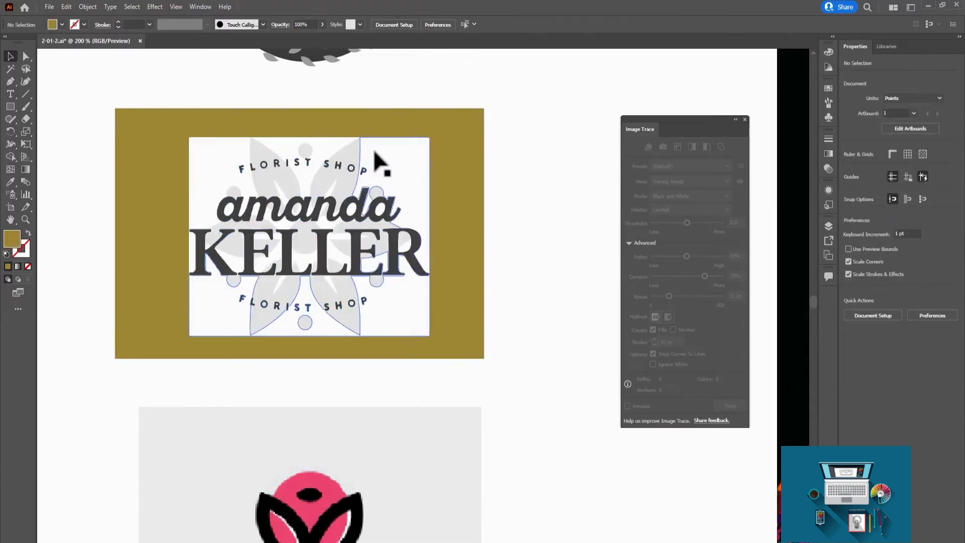
pyautogui.press('Delete')
pyautogui.click(215, 151)
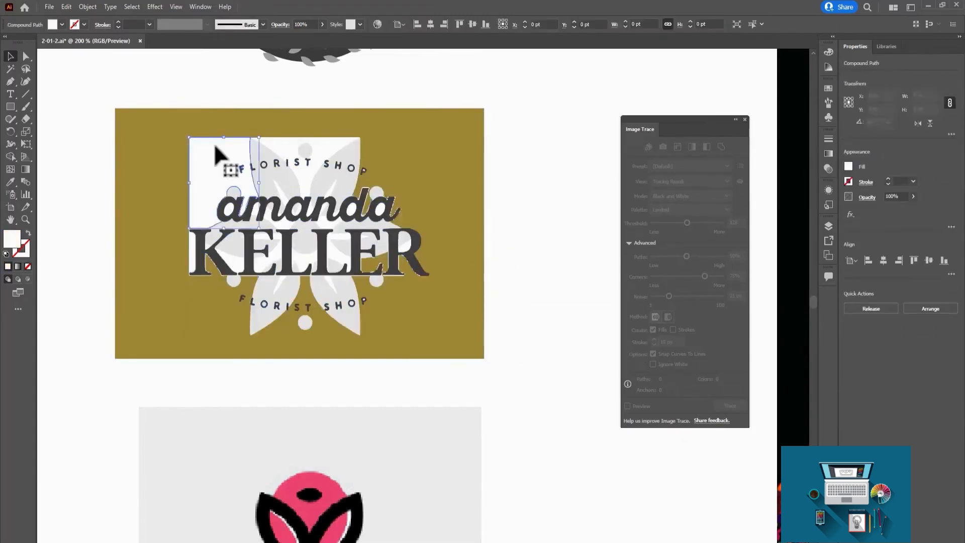
pyautogui.press('Delete')
pyautogui.hotkey('ctrl', 'z')
pyautogui.hotkey('ctrl', 'z')
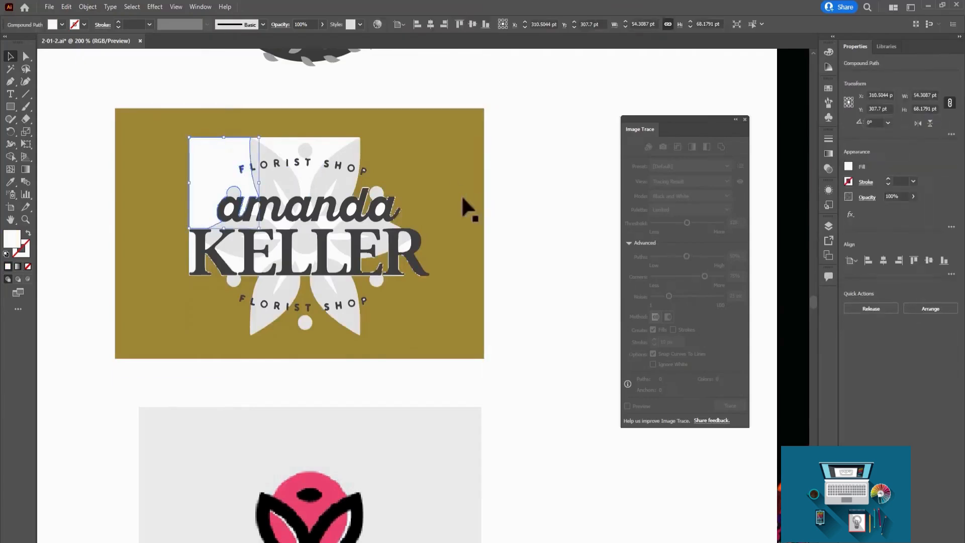
# Select the PUSPA flower logo image below the florist logo and examine its pixelated leaf and petal edges up close.
pyautogui.press('space')
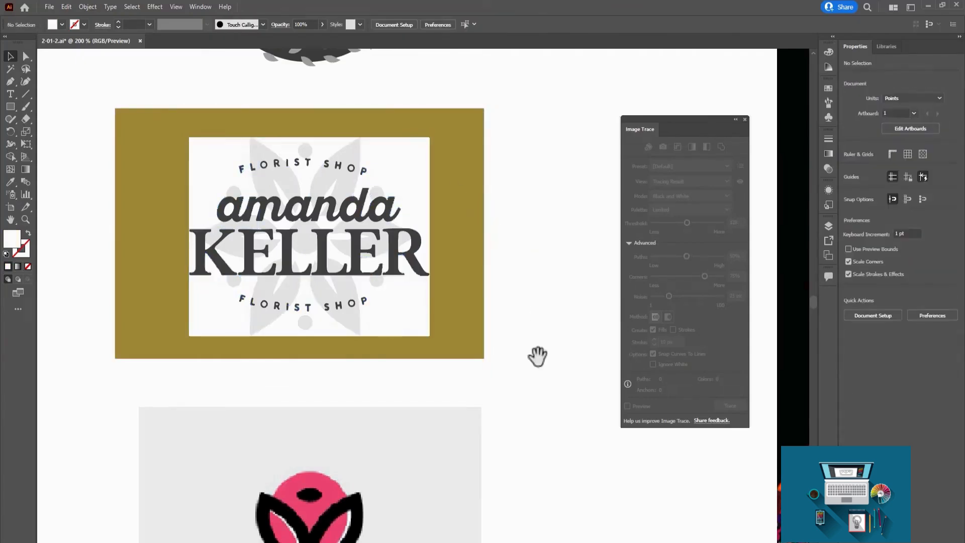
pyautogui.moveTo(504, 428); pyautogui.dragTo(545, 251)
pyautogui.moveTo(557, 420); pyautogui.dragTo(563, 248)
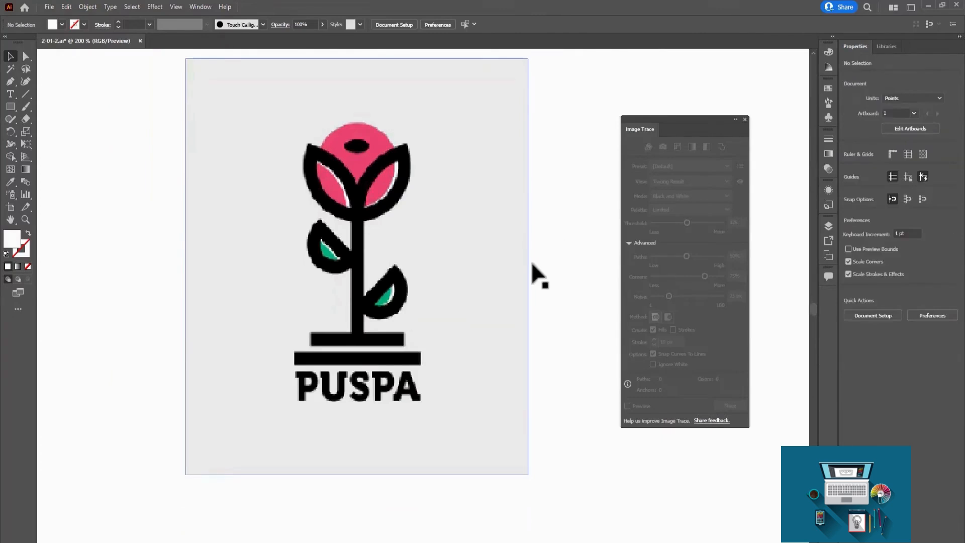
pyautogui.click(472, 245)
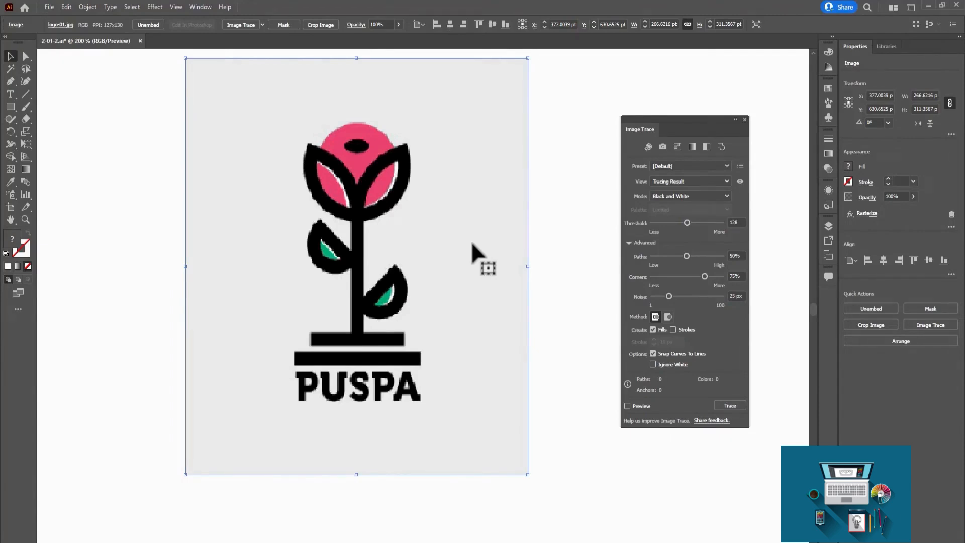
pyautogui.scroll(4, 471, 241)
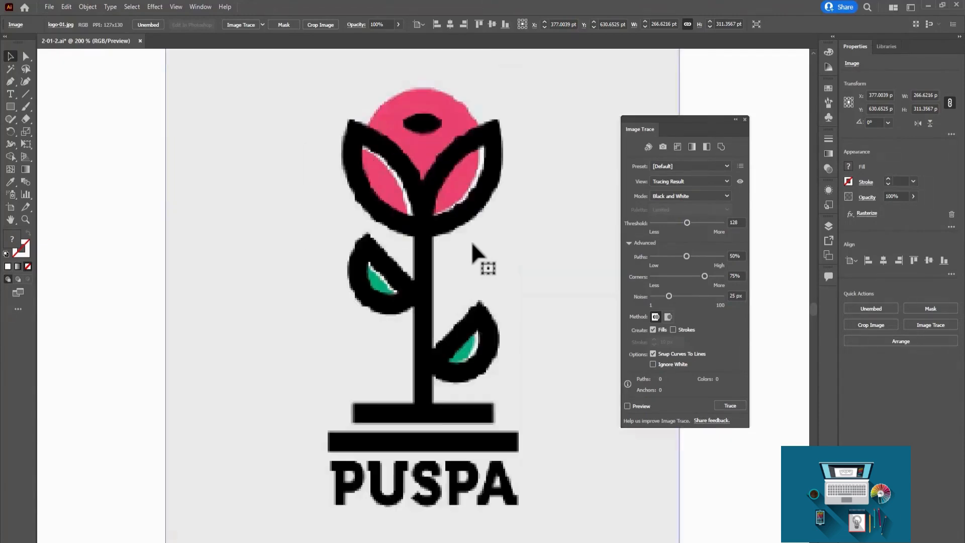
pyautogui.hotkey('ctrl', '+')
pyautogui.hotkey('ctrl', '+')
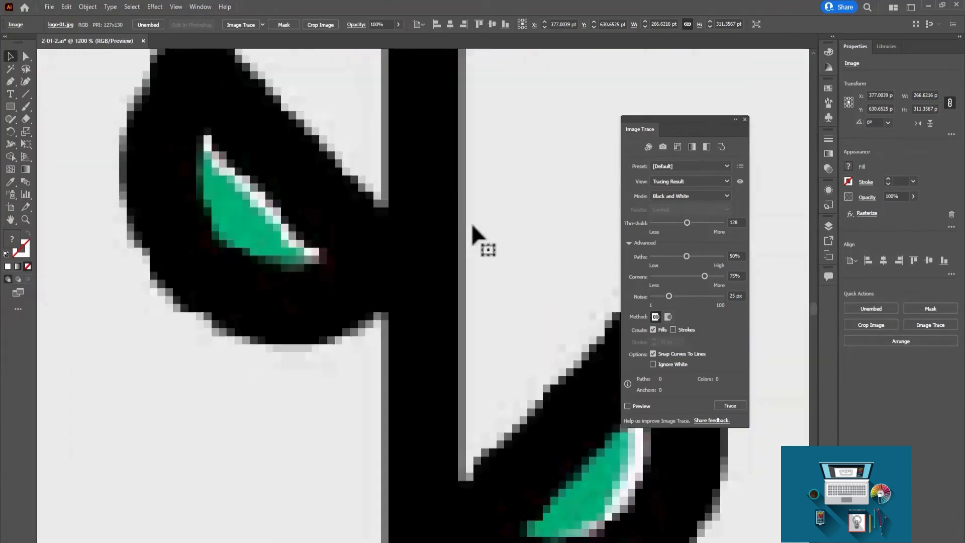
pyautogui.moveTo(430, 151); pyautogui.dragTo(411, 388)
pyautogui.moveTo(452, 114); pyautogui.dragTo(385, 382)
pyautogui.moveTo(397, 226); pyautogui.dragTo(350, 290)
pyautogui.scroll(-4, 349, 291)
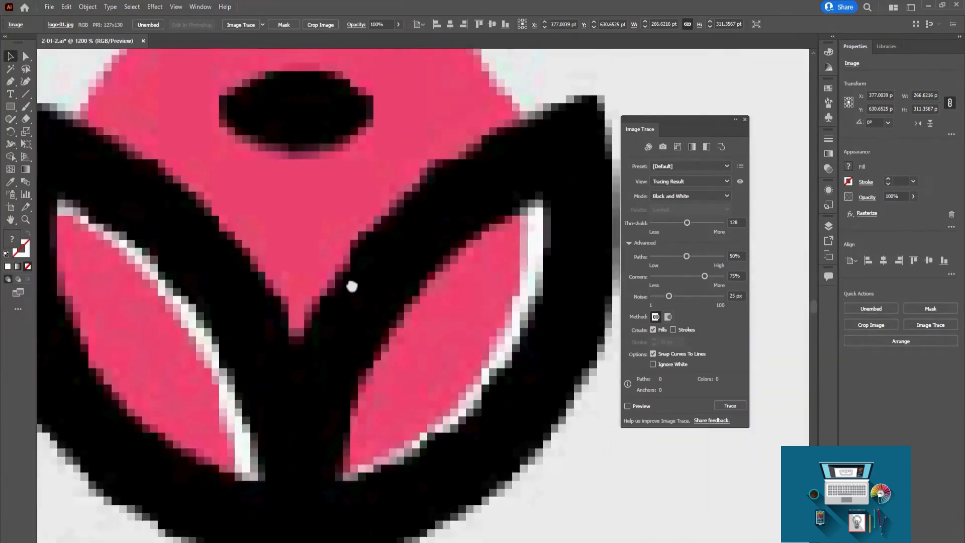
pyautogui.moveTo(451, 232); pyautogui.dragTo(381, 269)
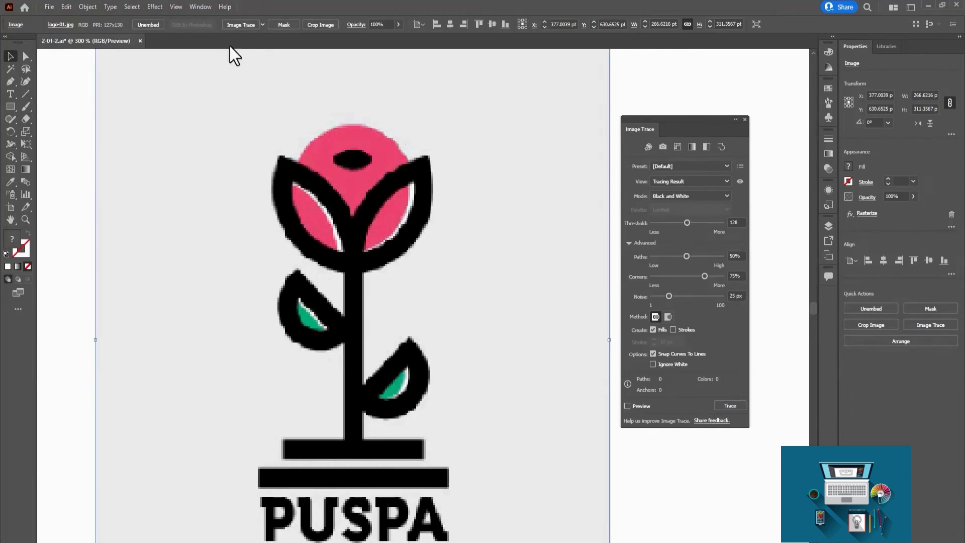
# Trace the PUSPA logo with the 16 Colors preset and inspect the traced leaves and petals up close.
pyautogui.click(261, 24)
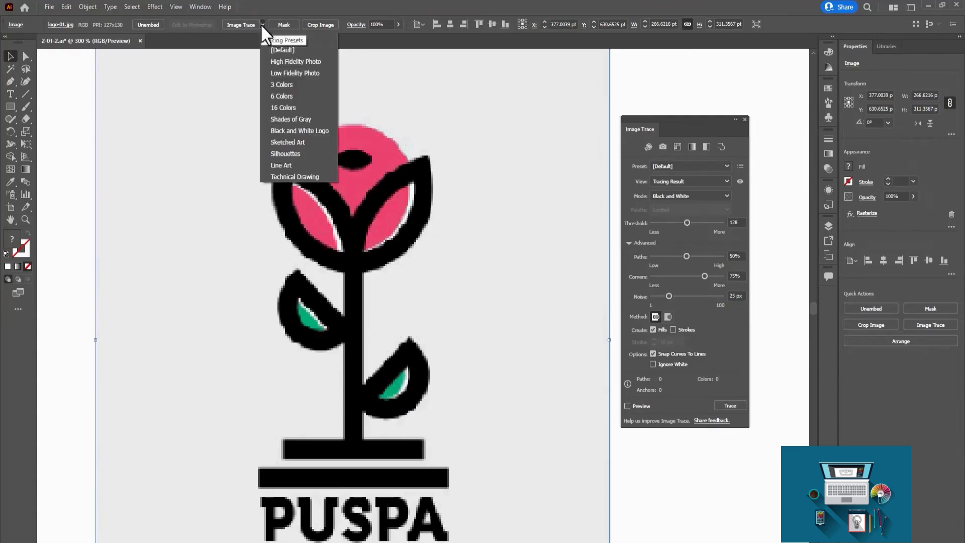
pyautogui.click(303, 105)
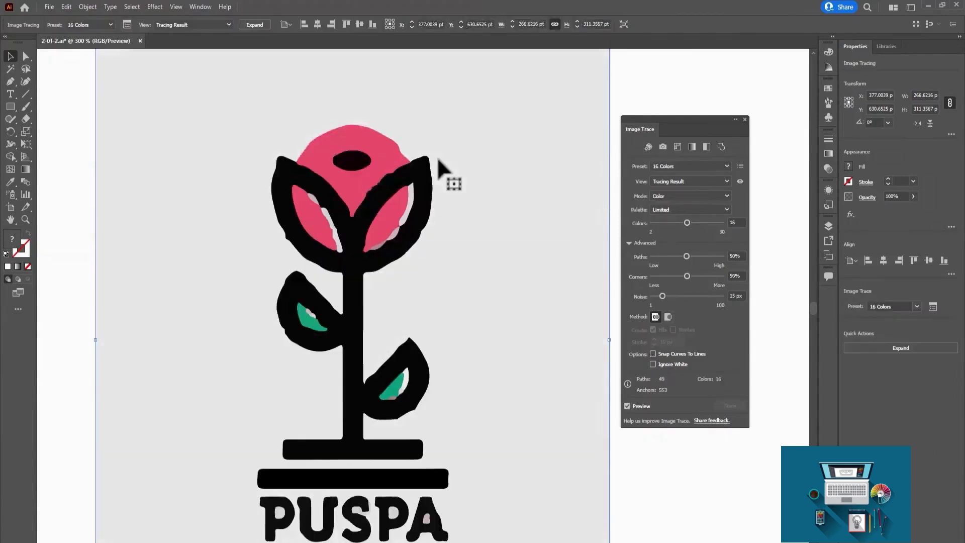
pyautogui.hotkey('ctrl', '+')
pyautogui.hotkey('ctrl', '+')
pyautogui.hotkey('ctrl', '+')
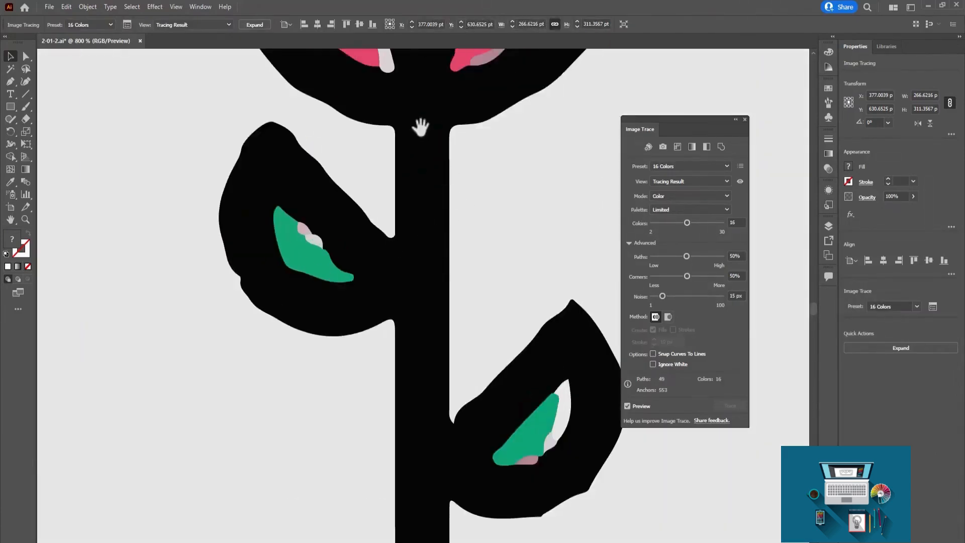
pyautogui.moveTo(420, 127); pyautogui.dragTo(416, 254)
pyautogui.moveTo(435, 132); pyautogui.dragTo(403, 323)
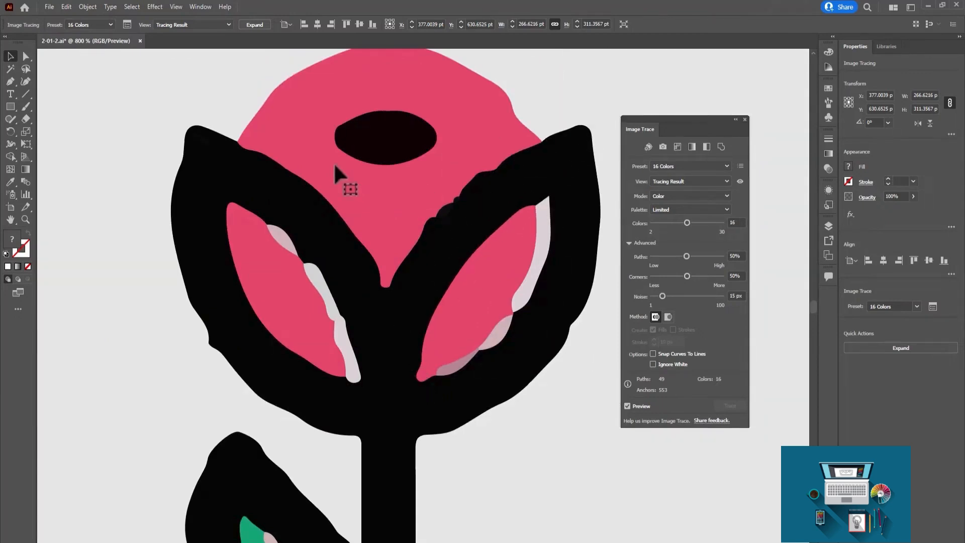
# Reduce the PUSPA logo tracing's color count to 4.
pyautogui.hotkey('ctrl', '-')
pyautogui.hotkey('ctrl', '-')
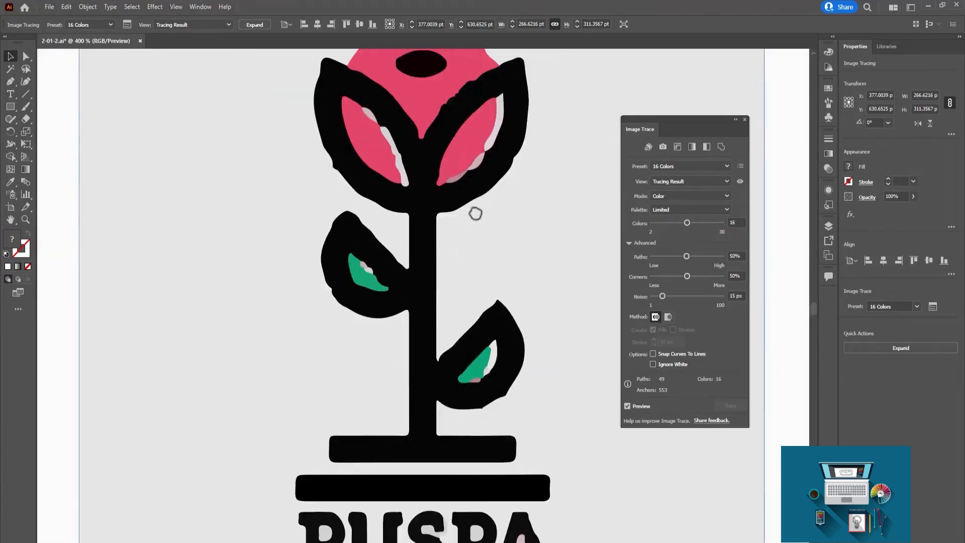
pyautogui.hotkey('ctrl', '-')
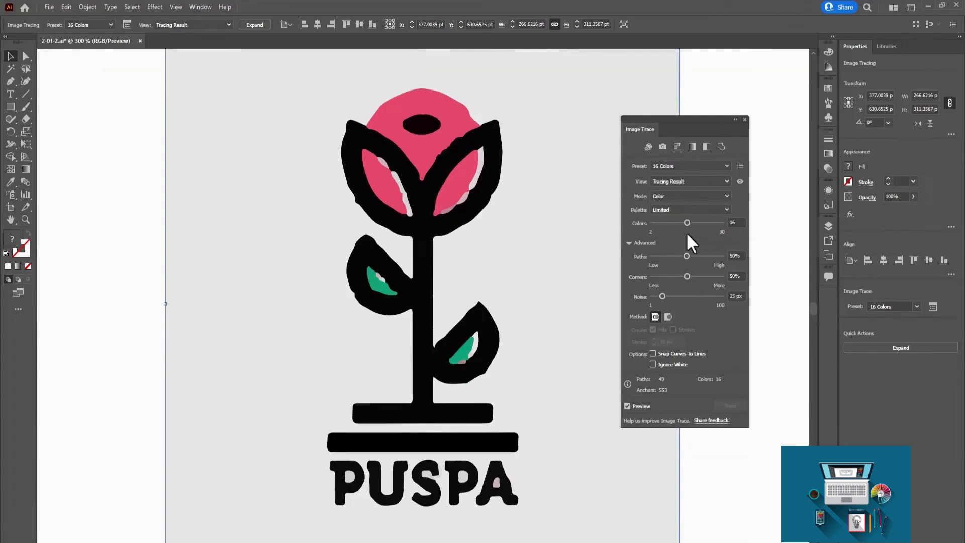
pyautogui.moveTo(687, 224); pyautogui.dragTo(664, 223)
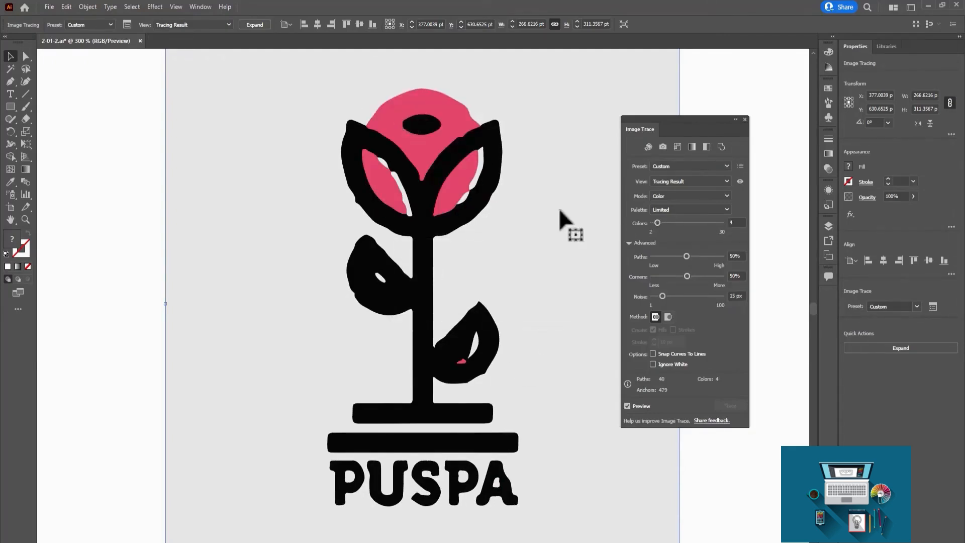
# Apply the High Fidelity Photo preset to the PUSPA logo's tracing and inspect the traced leaf and flower edges.
pyautogui.click(675, 165)
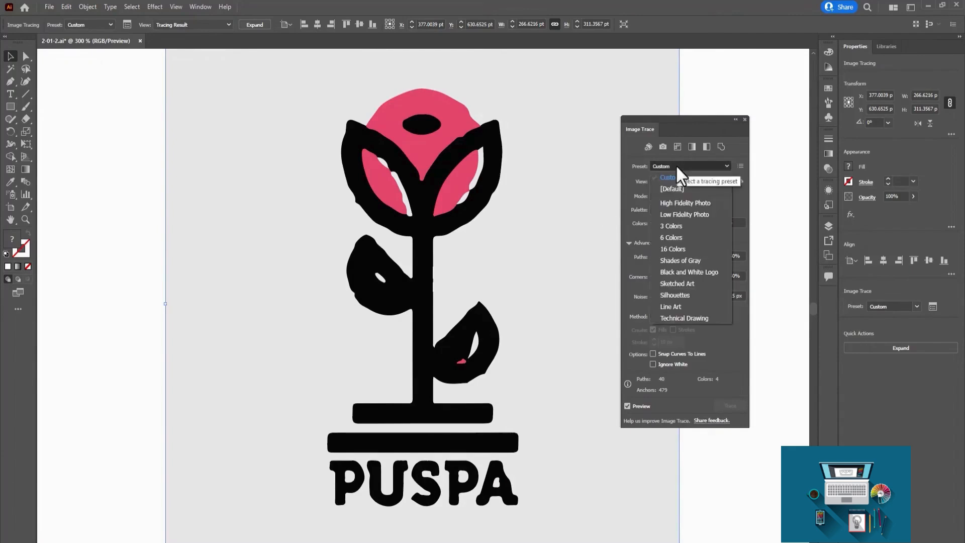
pyautogui.click(711, 200)
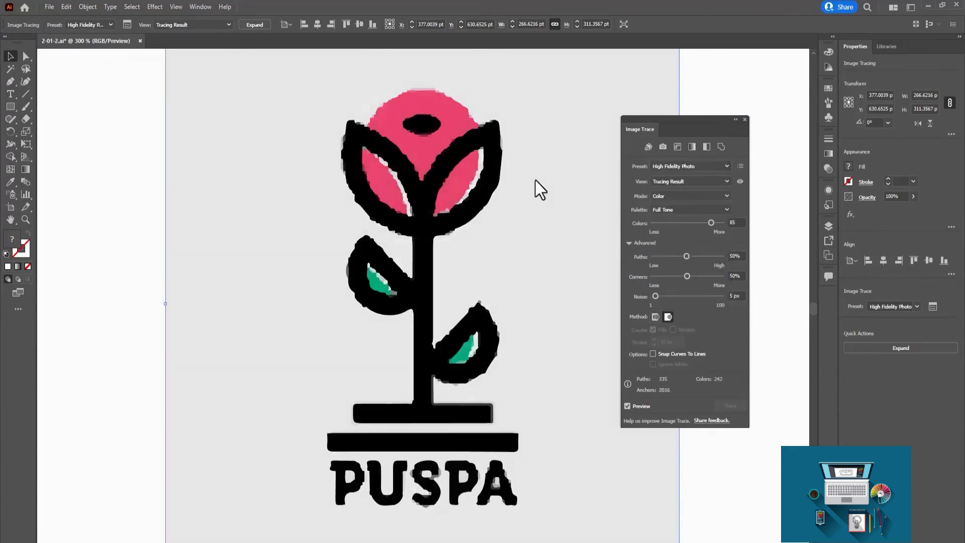
pyautogui.hotkey('ctrl', '+')
pyautogui.hotkey('ctrl', '+')
pyautogui.hotkey('ctrl', '+')
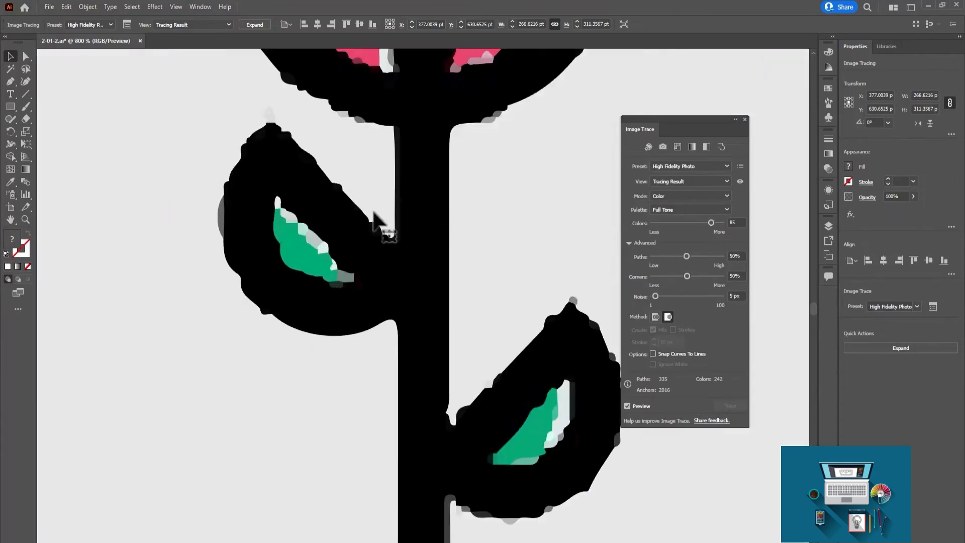
pyautogui.moveTo(376, 217); pyautogui.dragTo(379, 342)
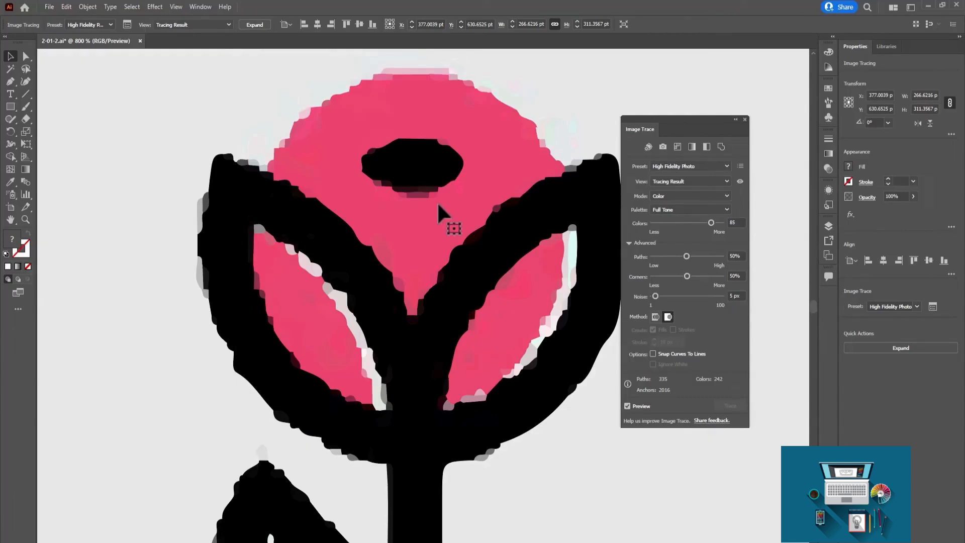
pyautogui.hotkey('ctrl', '-')
pyautogui.hotkey('ctrl', '-')
pyautogui.hotkey('ctrl', '-')
pyautogui.hotkey('ctrl', '-')
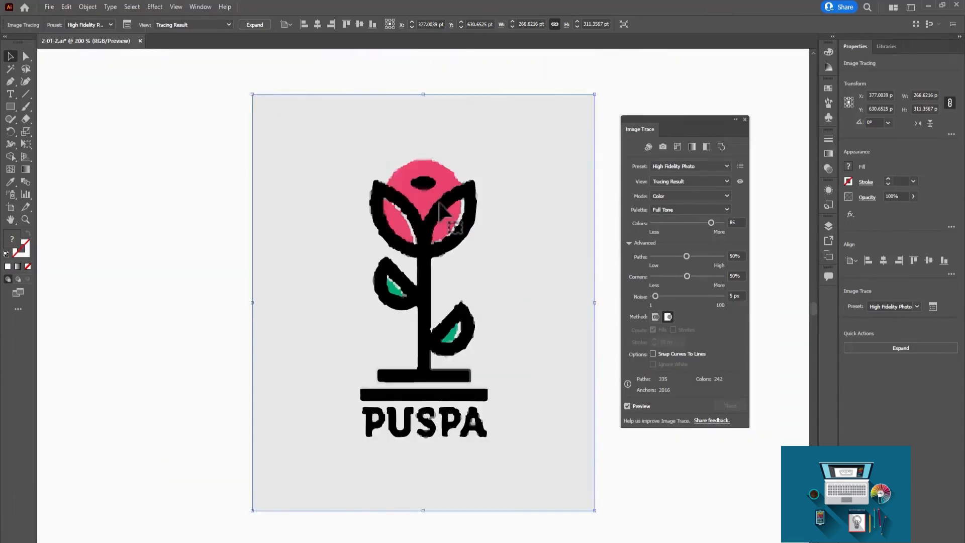
# Select the linked portrait photo of the woman in the colorful headscarf, beside the logos.
pyautogui.moveTo(557, 278); pyautogui.dragTo(334, 287)
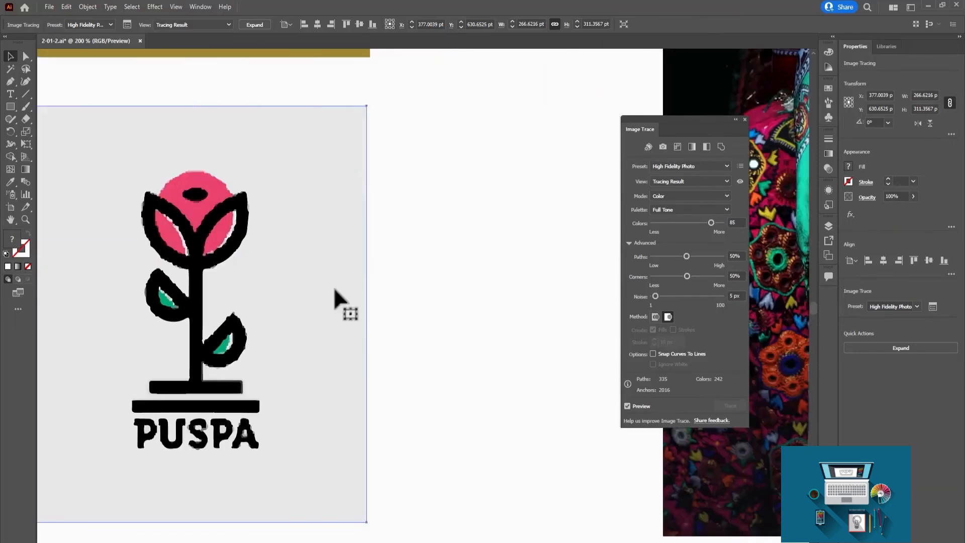
pyautogui.hotkey('ctrl', '-')
pyautogui.moveTo(528, 274); pyautogui.dragTo(187, 300)
pyautogui.click(578, 172)
pyautogui.hotkey('ctrl', '+')
pyautogui.click(546, 184)
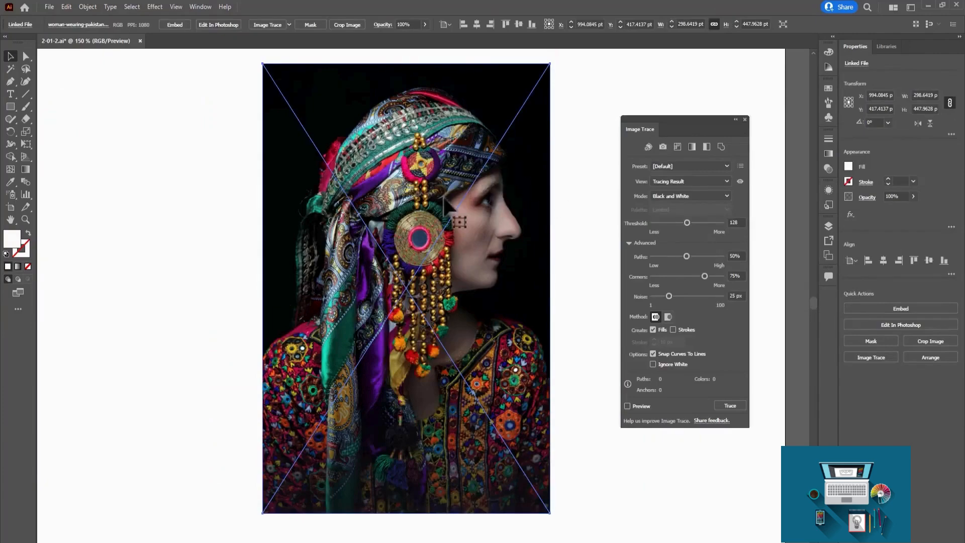
# Examine the portrait photo's beads and embroidery at magnifications up to 3200% and compare them with the whole image.
pyautogui.hotkey('ctrl', '+')
pyautogui.hotkey('ctrl', '+')
pyautogui.hotkey('ctrl', '+')
pyautogui.hotkey('ctrl', '+')
pyautogui.hotkey('ctrl', '+')
pyautogui.hotkey('ctrl', '+')
pyautogui.hotkey('ctrl', '+')
pyautogui.hotkey('ctrl', '+')
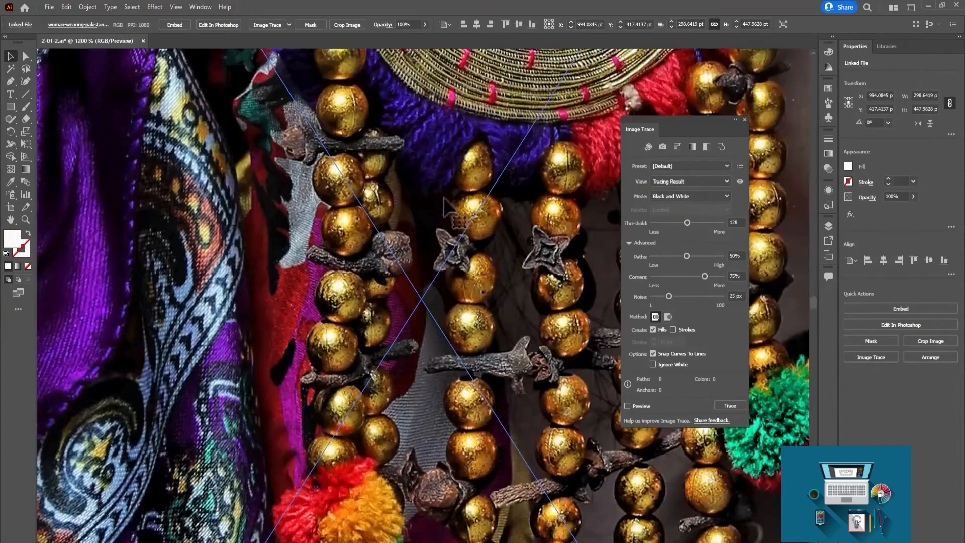
pyautogui.hotkey('ctrl', '+')
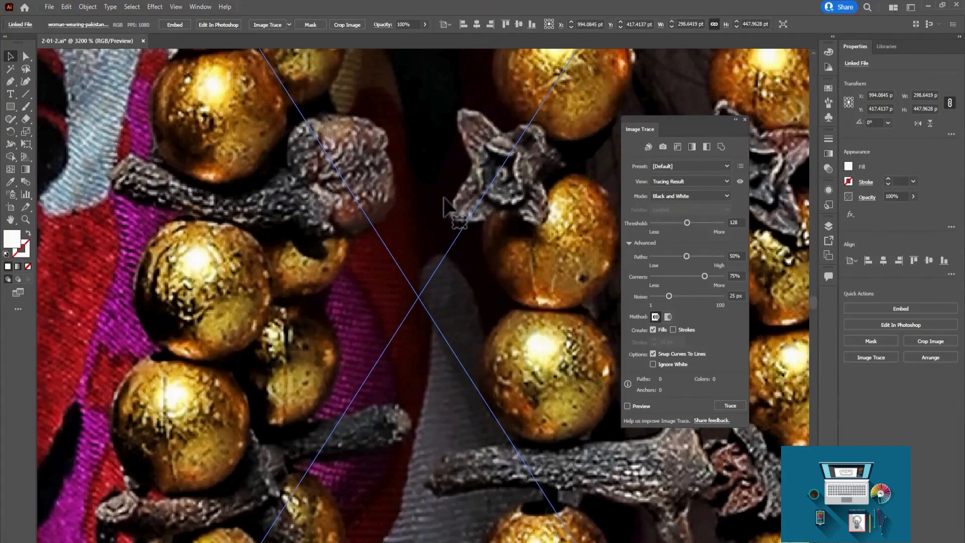
pyautogui.hotkey('ctrl', '-')
pyautogui.hotkey('ctrl', '-')
pyautogui.hotkey('ctrl', '-')
pyautogui.hotkey('ctrl', '-')
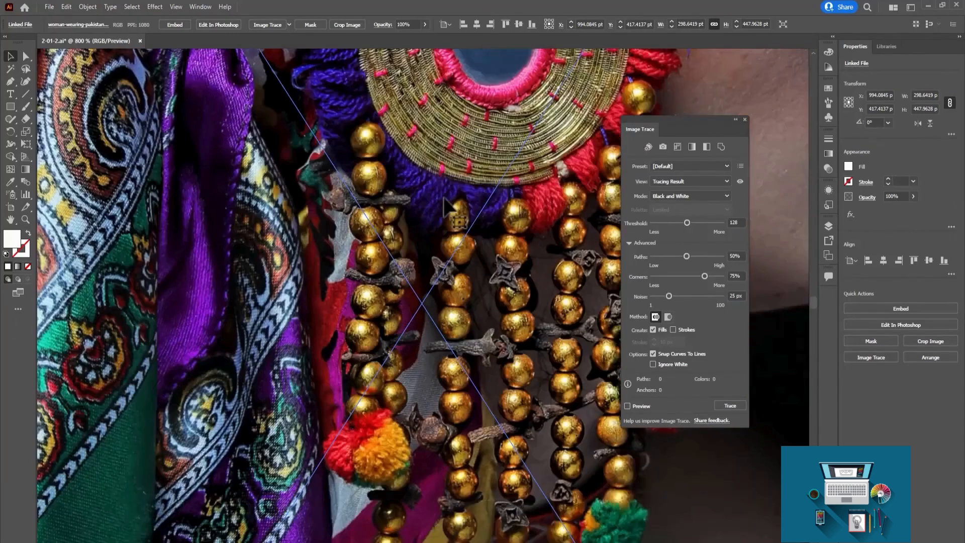
pyautogui.hotkey('ctrl', '-')
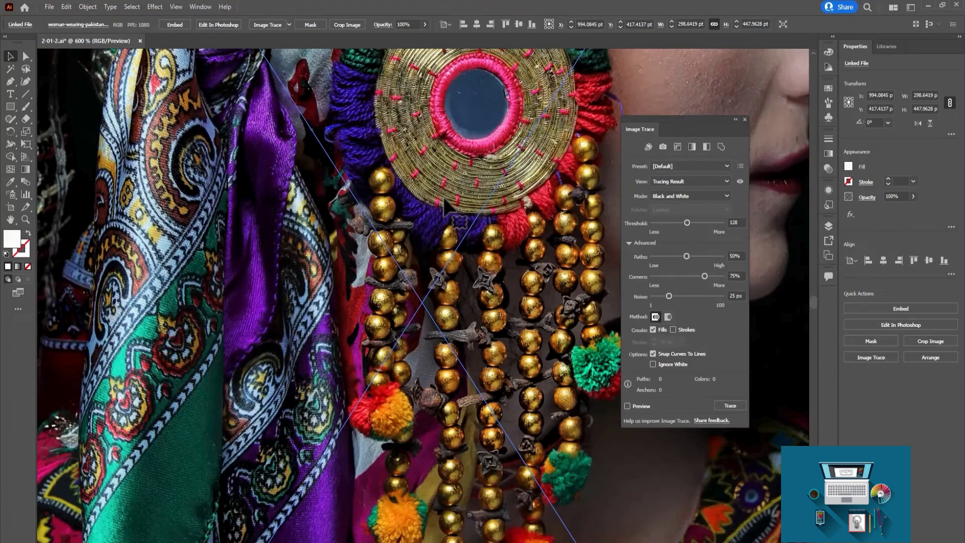
pyautogui.hotkey('ctrl', '-')
pyautogui.hotkey('ctrl', '-')
pyautogui.hotkey('ctrl', '-')
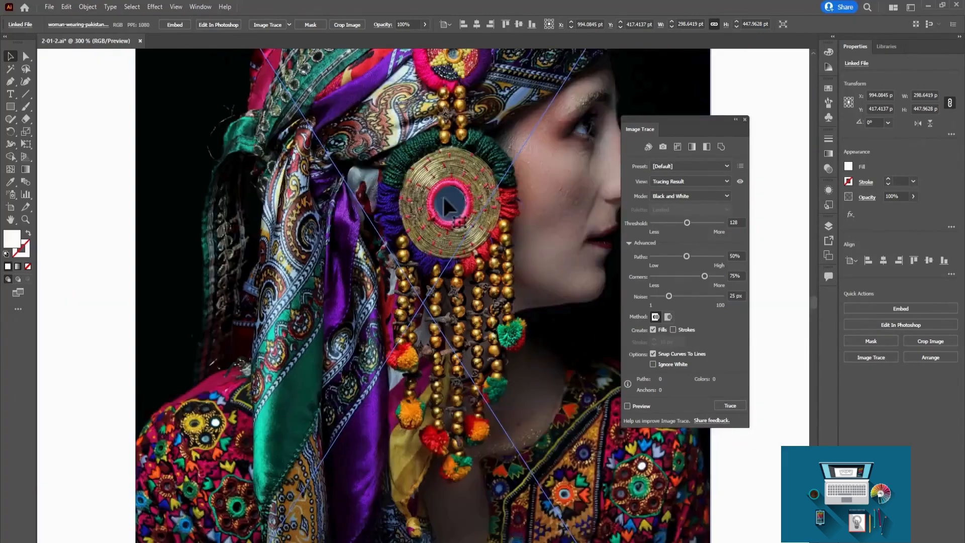
pyautogui.hotkey('ctrl', '-')
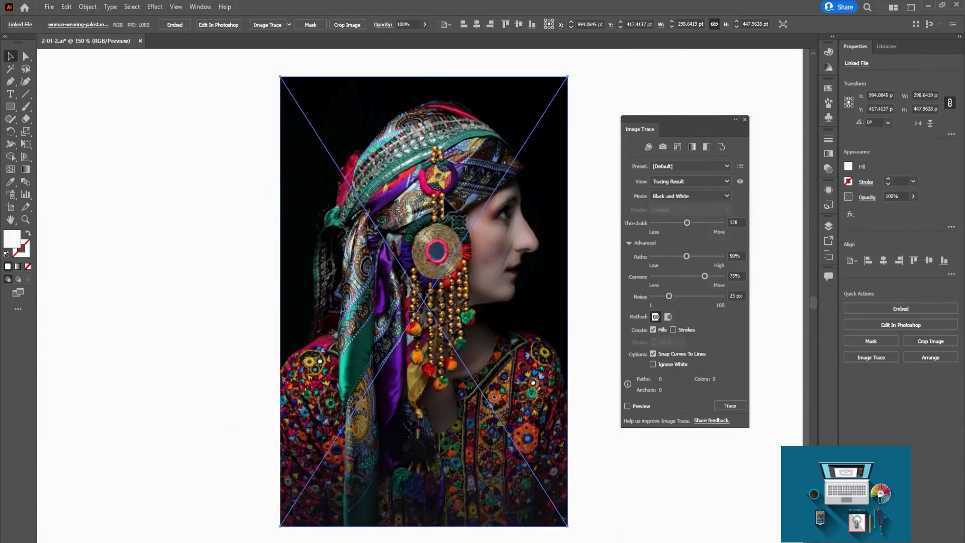
pyautogui.hotkey('ctrl', '+')
pyautogui.hotkey('ctrl', '+')
pyautogui.hotkey('ctrl', '+')
pyautogui.hotkey('ctrl', '+')
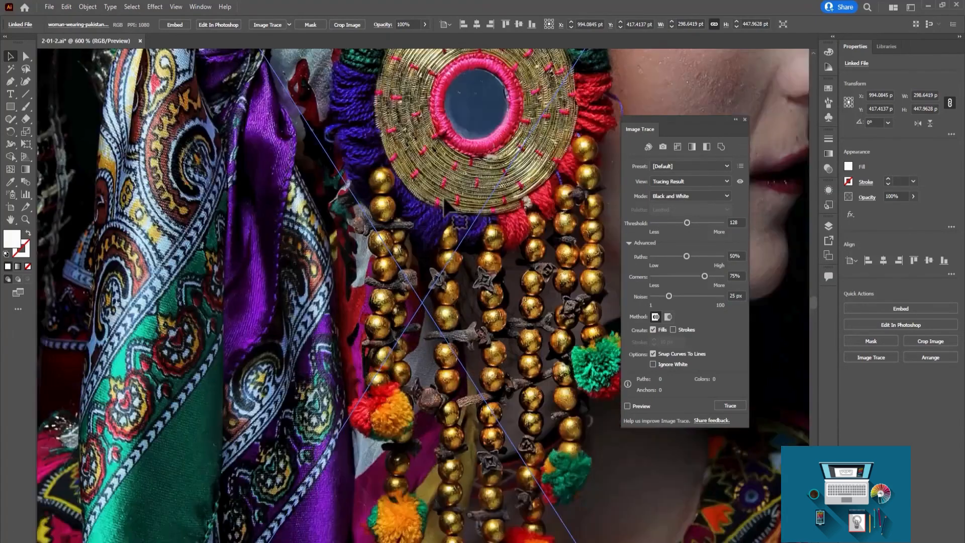
pyautogui.hotkey('ctrl', '-')
pyautogui.hotkey('ctrl', '-')
pyautogui.hotkey('ctrl', '-')
pyautogui.hotkey('ctrl', '-')
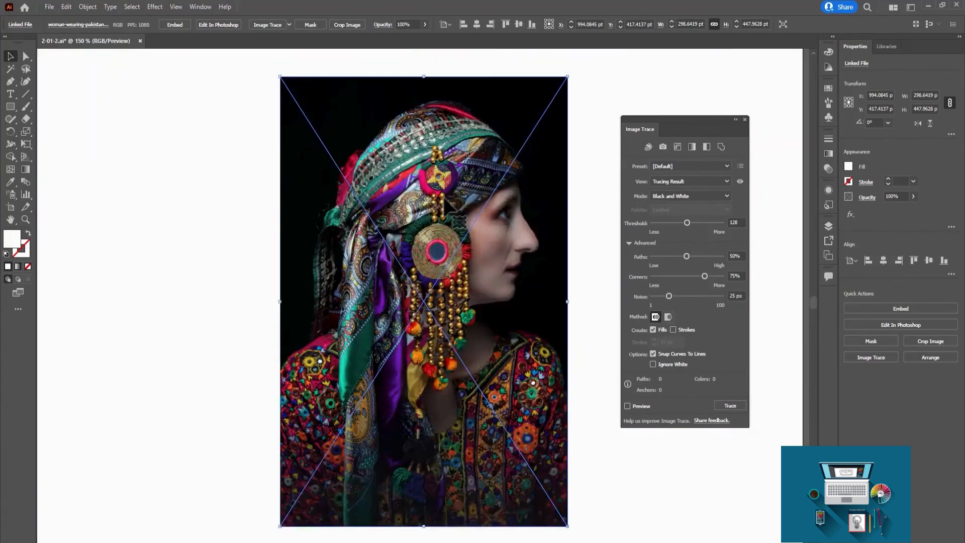
# Trace the portrait photo with the High Fidelity Photo preset despite its large size, and inspect the traced beads at 3200%.
pyautogui.click(706, 164)
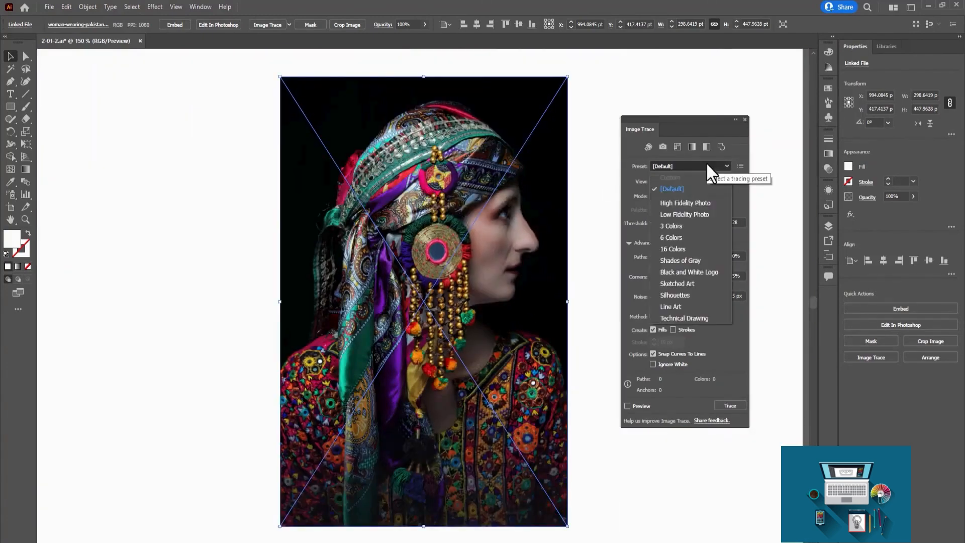
pyautogui.click(703, 203)
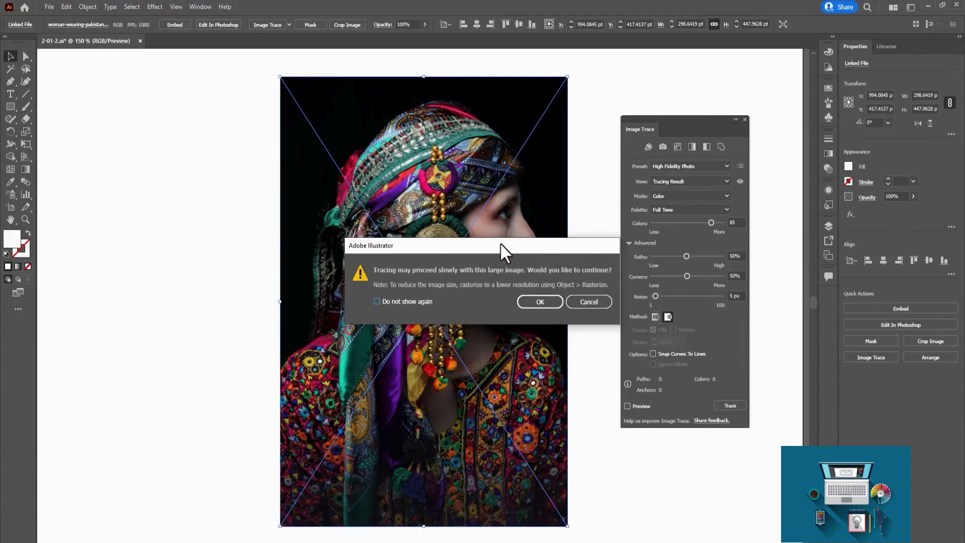
pyautogui.click(535, 301)
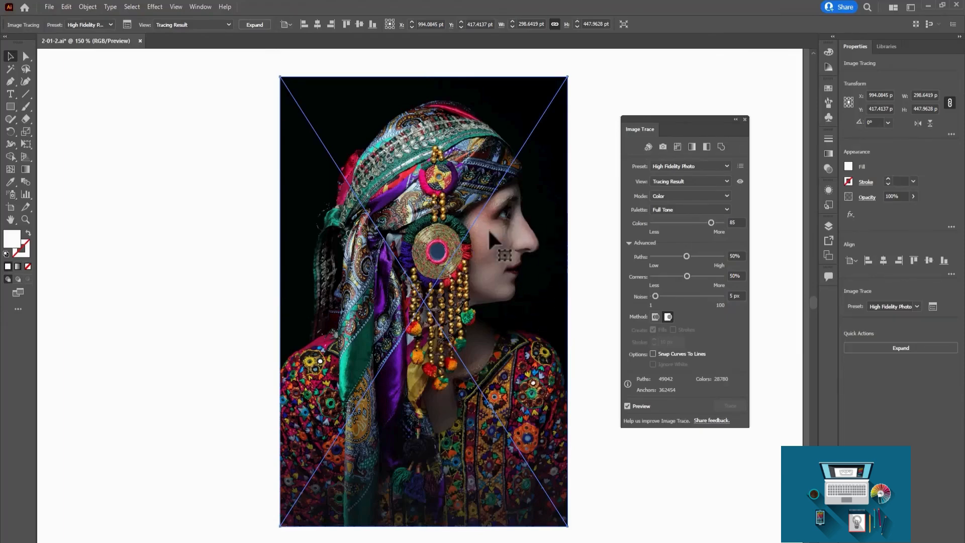
pyautogui.hotkey('ctrl', '=')
pyautogui.hotkey('ctrl', '=')
pyautogui.hotkey('ctrl', '=')
pyautogui.hotkey('ctrl', '=')
pyautogui.hotkey('ctrl', '=')
pyautogui.hotkey('ctrl', '=')
pyautogui.hotkey('ctrl', '=')
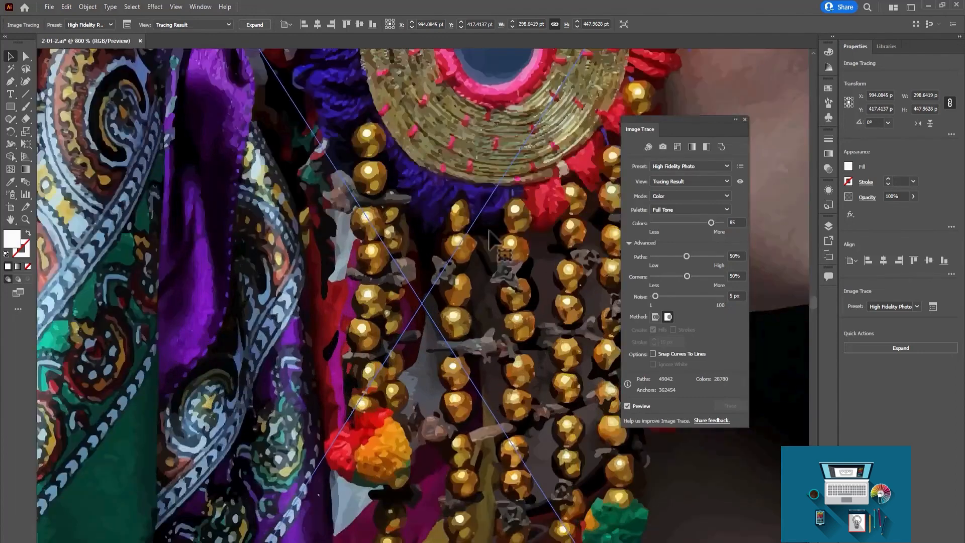
pyautogui.hotkey('ctrl', '=')
pyautogui.hotkey('ctrl', '=')
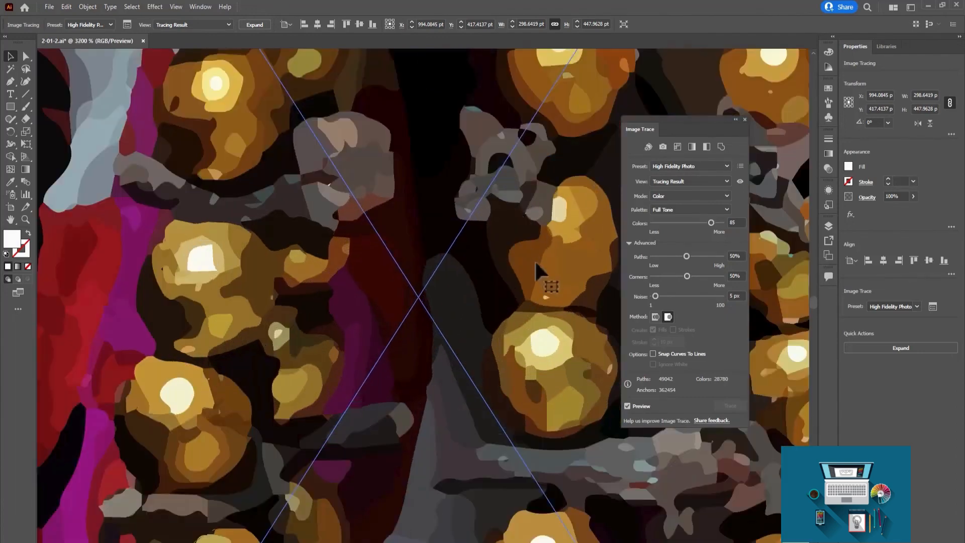
pyautogui.moveTo(534, 259); pyautogui.dragTo(388, 300)
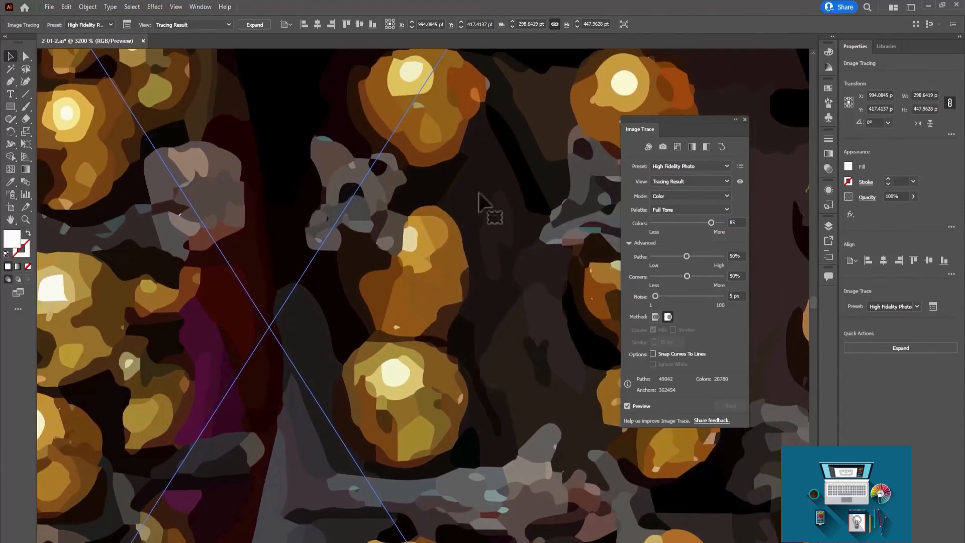
# Apply the Low Fidelity Photo preset to the portrait photo's tracing.
pyautogui.scroll(-4, 449, 210)
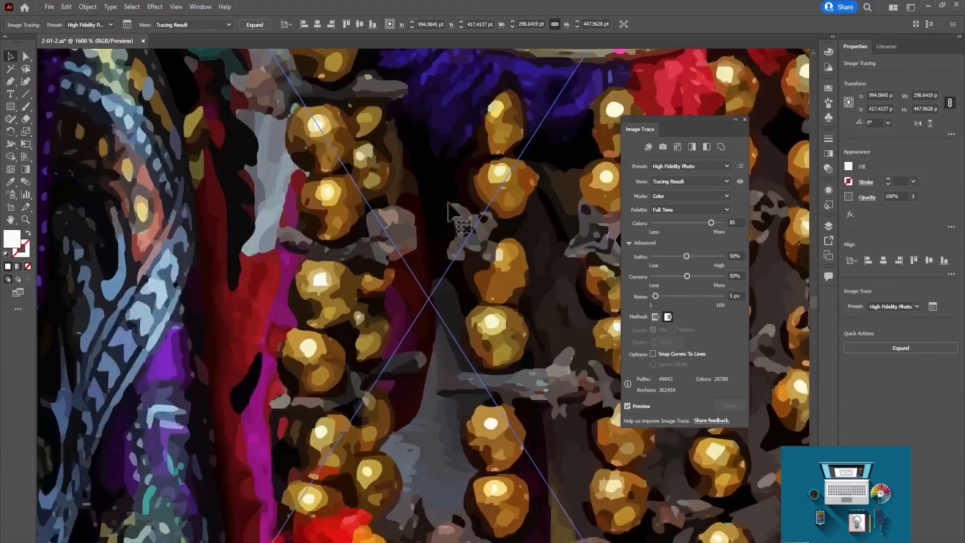
pyautogui.scroll(-4, 448, 202)
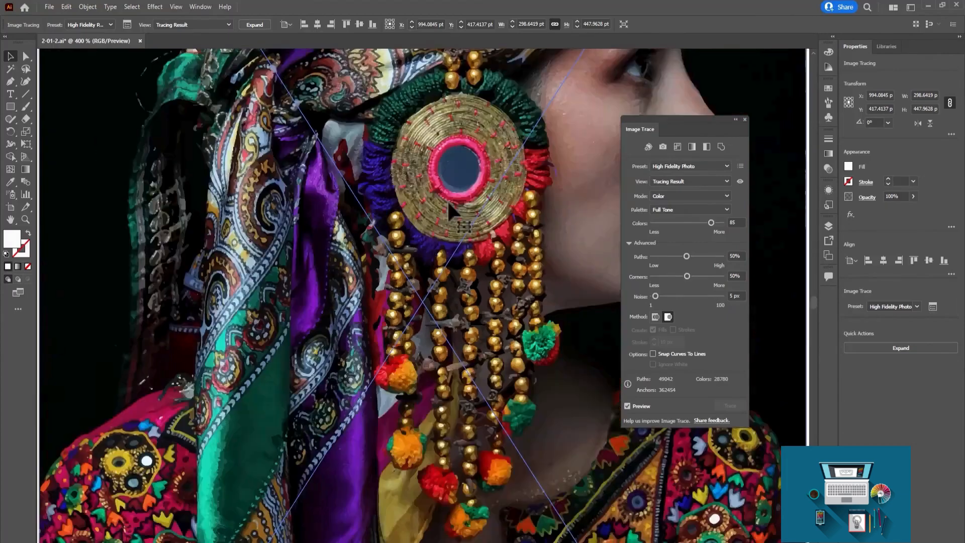
pyautogui.scroll(-1, 448, 203)
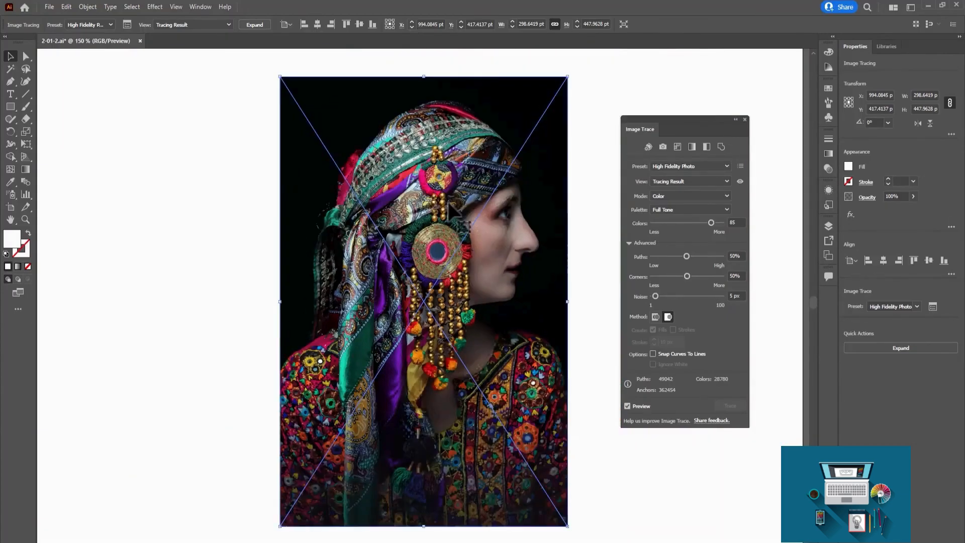
pyautogui.click(695, 166)
pyautogui.click(692, 209)
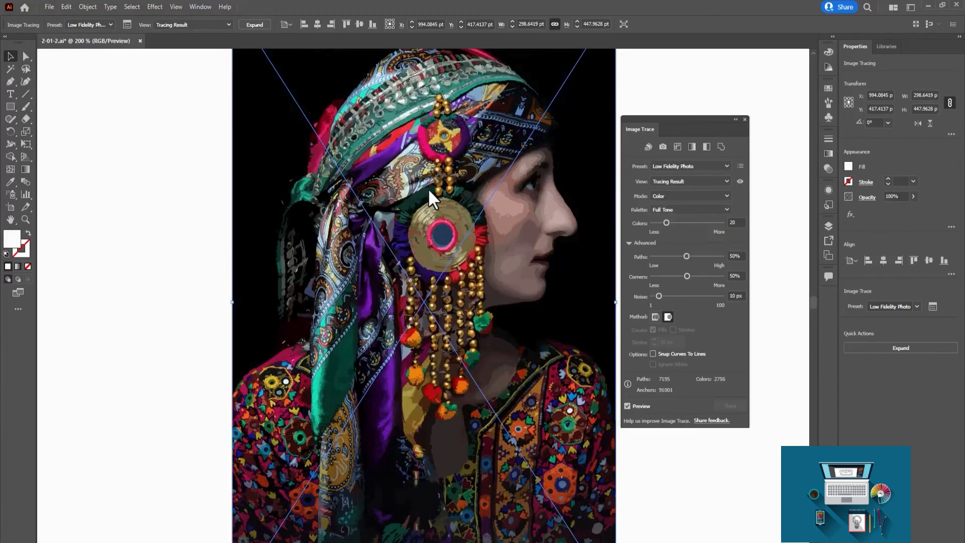
# Examine the Low Fidelity Photo tracing of the beads, medallion and face at 600%, and compare it with the wider portrait.
pyautogui.hotkey('ctrl', '+')
pyautogui.hotkey('ctrl', '+')
pyautogui.hotkey('ctrl', '+')
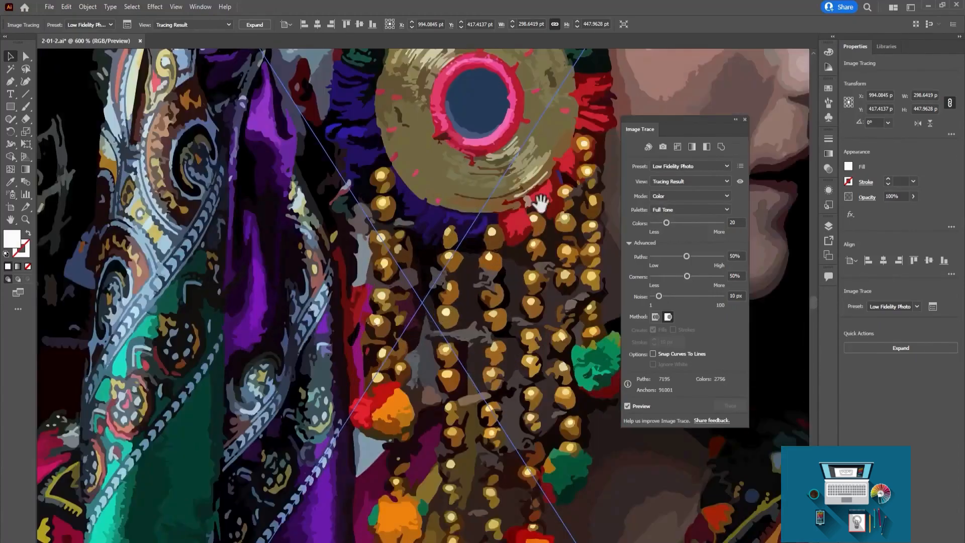
pyautogui.moveTo(540, 203); pyautogui.dragTo(394, 254)
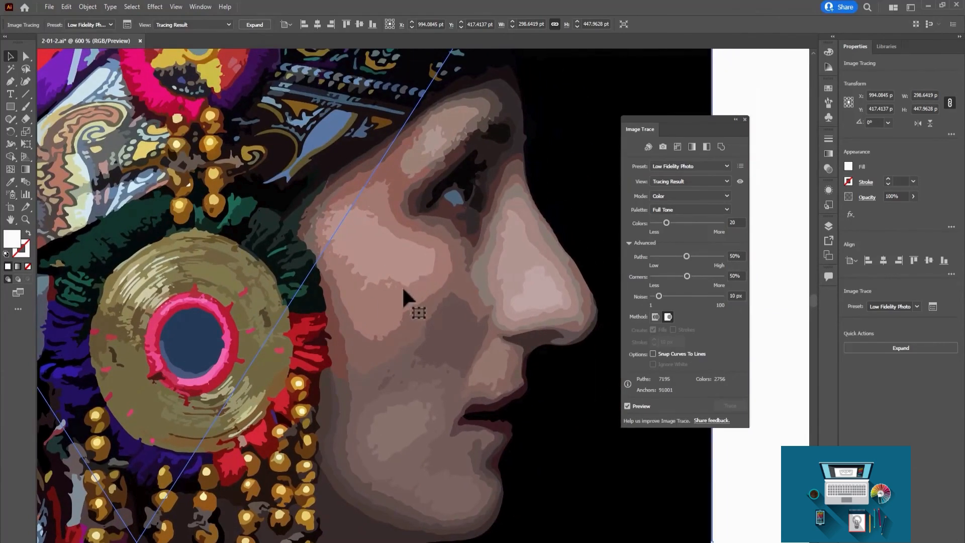
pyautogui.hotkey('ctrl', '-')
pyautogui.hotkey('ctrl', '-')
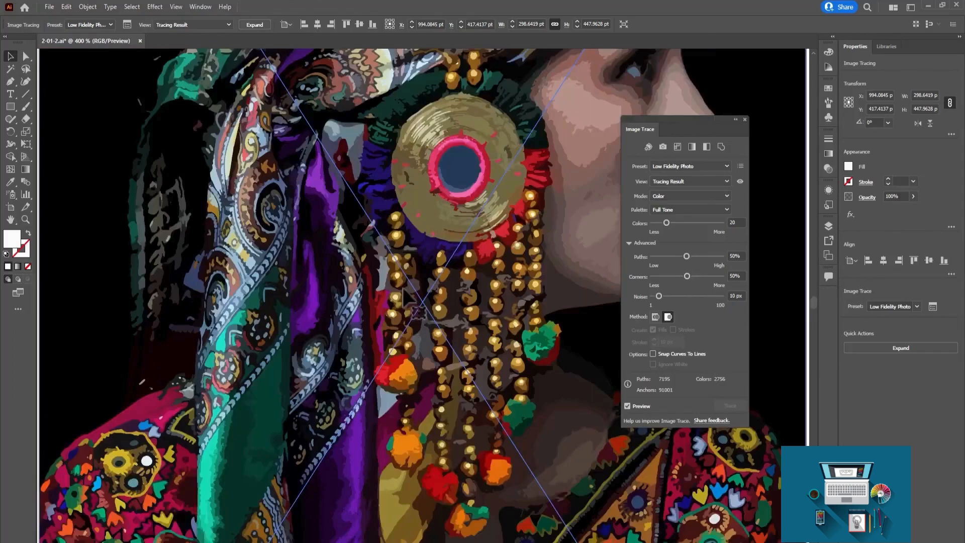
pyautogui.hotkey('ctrl', '-')
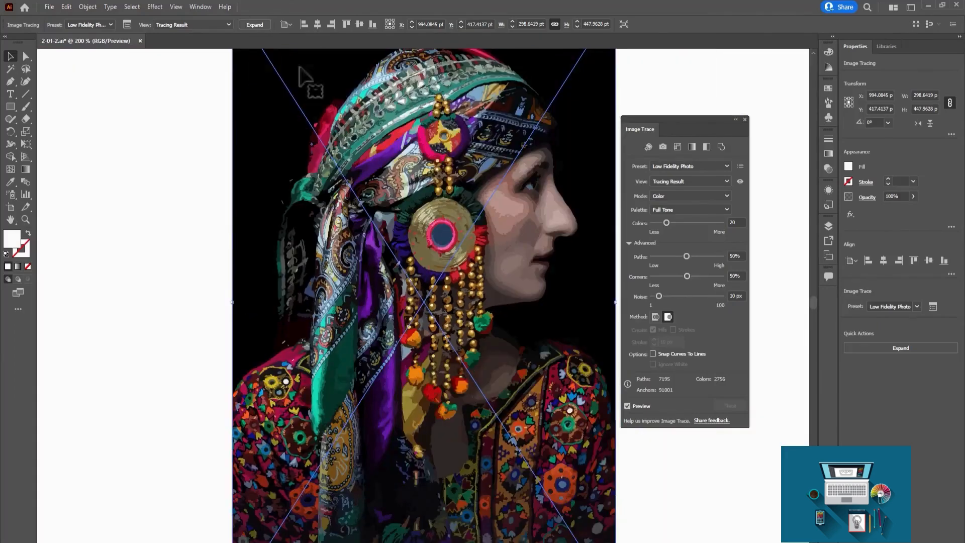
# Expand the portrait's tracing into vector paths and inspect the bead outlines at 3200%.
pyautogui.click(255, 24)
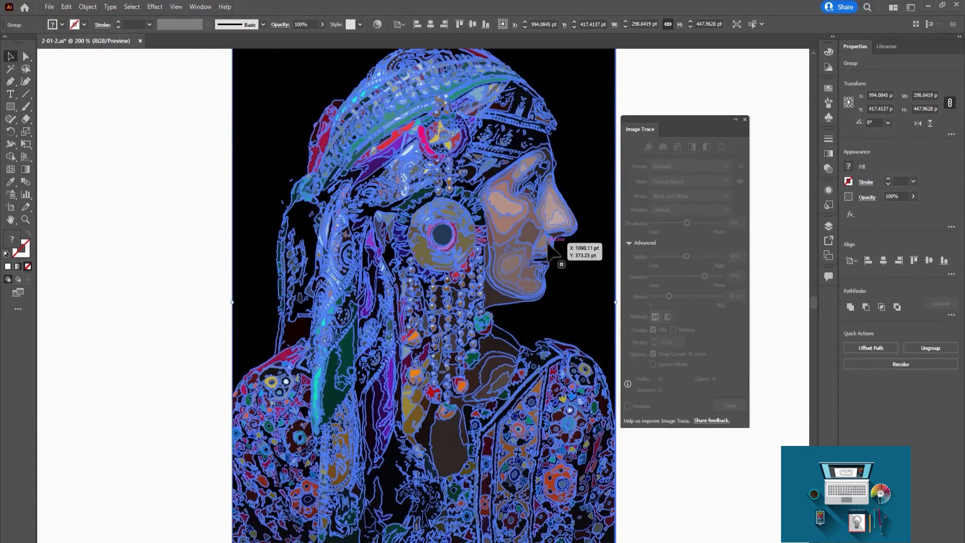
pyautogui.hotkey('ctrl', '+')
pyautogui.hotkey('ctrl', '+')
pyautogui.hotkey('ctrl', '+')
pyautogui.hotkey('ctrl', '+')
pyautogui.hotkey('ctrl', '+')
pyautogui.hotkey('ctrl', '+')
pyautogui.hotkey('ctrl', '+')
pyautogui.hotkey('ctrl', '+')
pyautogui.hotkey('ctrl', '+')
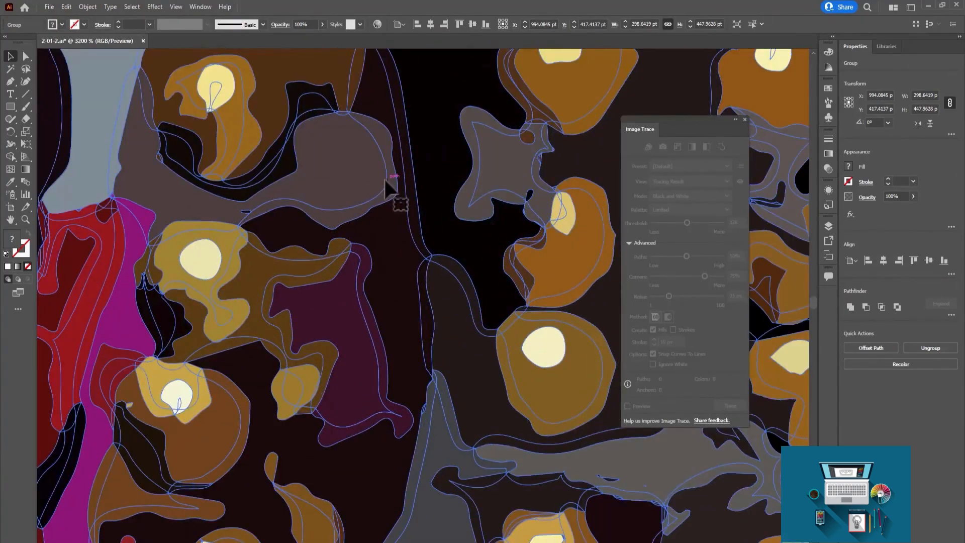
# Examine the expanded portrait's path outlines as a whole at 150%, and deselect the artwork.
pyautogui.hotkey('ctrl', '-')
pyautogui.hotkey('ctrl', '-')
pyautogui.hotkey('ctrl', '-')
pyautogui.hotkey('ctrl', '-')
pyautogui.hotkey('ctrl', '-')
pyautogui.hotkey('ctrl', '-')
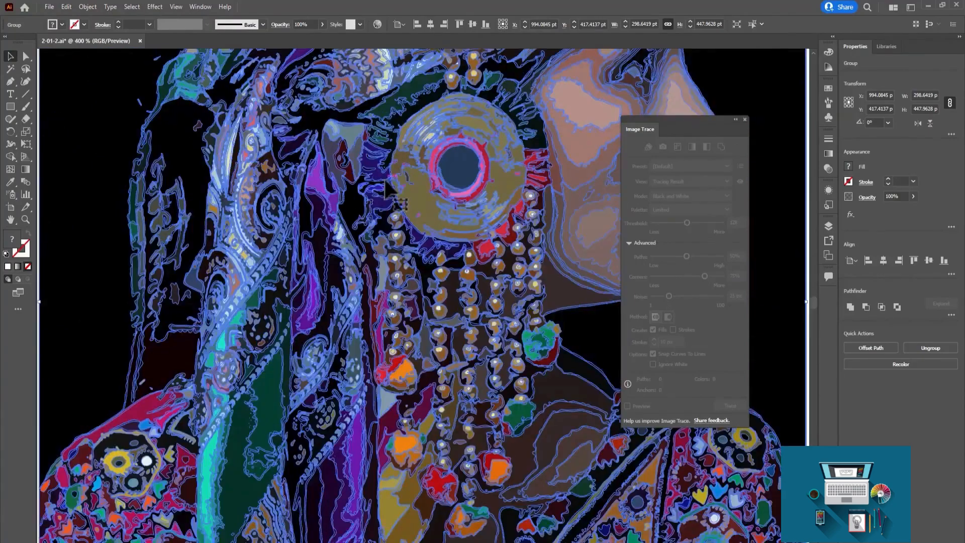
pyautogui.hotkey('ctrl', '-')
pyautogui.hotkey('ctrl', '-')
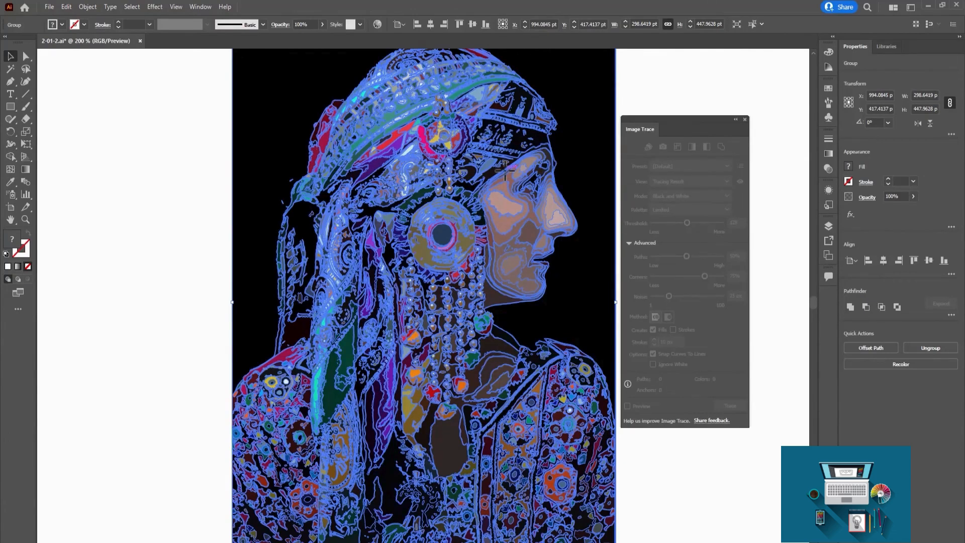
pyautogui.hotkey('ctrl', '-')
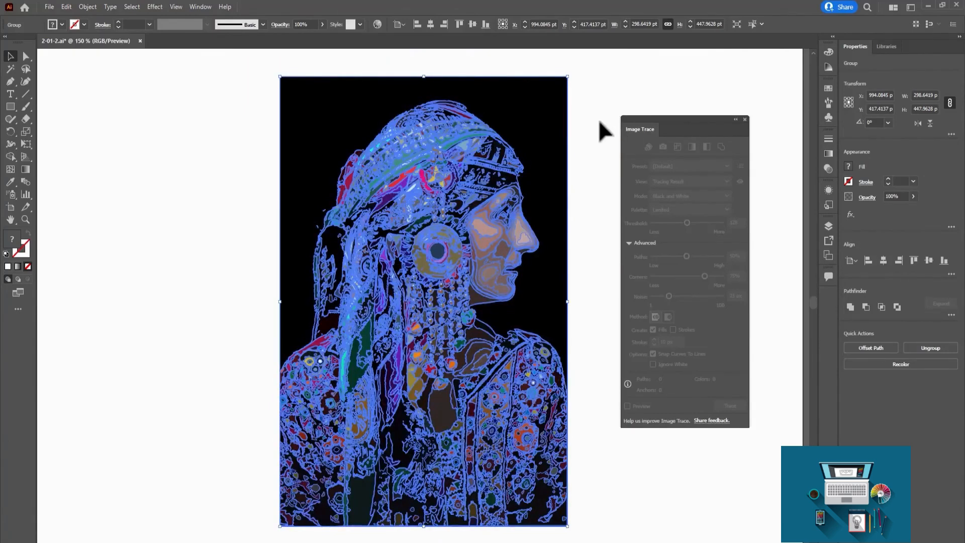
pyautogui.click(603, 126)
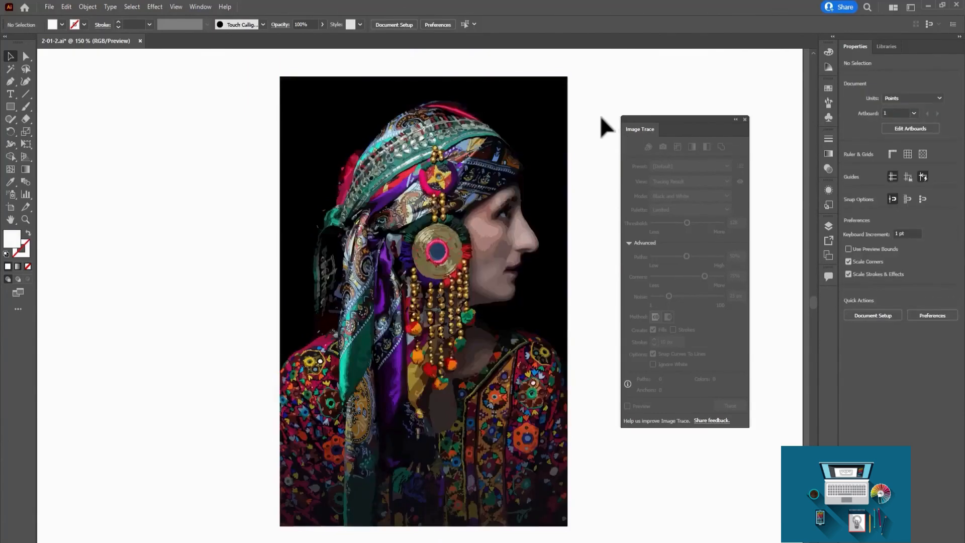